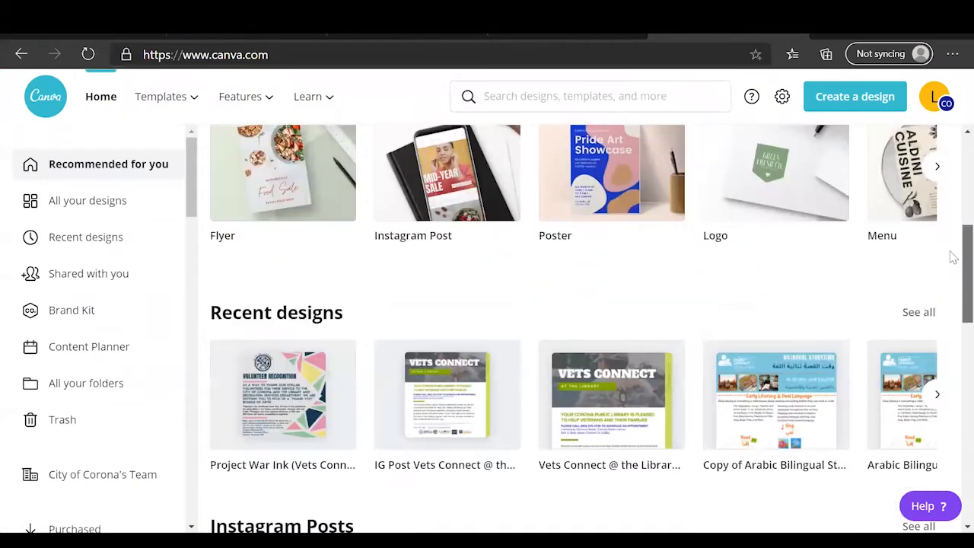
# Search the element library for christmas and winter graphics and look through the results
pyautogui.scroll(1, 952, 246)
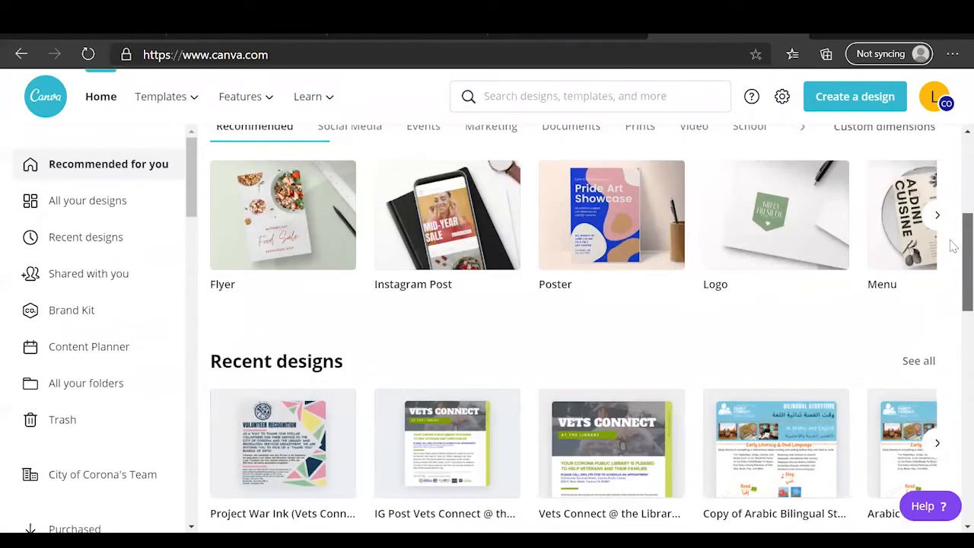
pyautogui.scroll(4, 947, 229)
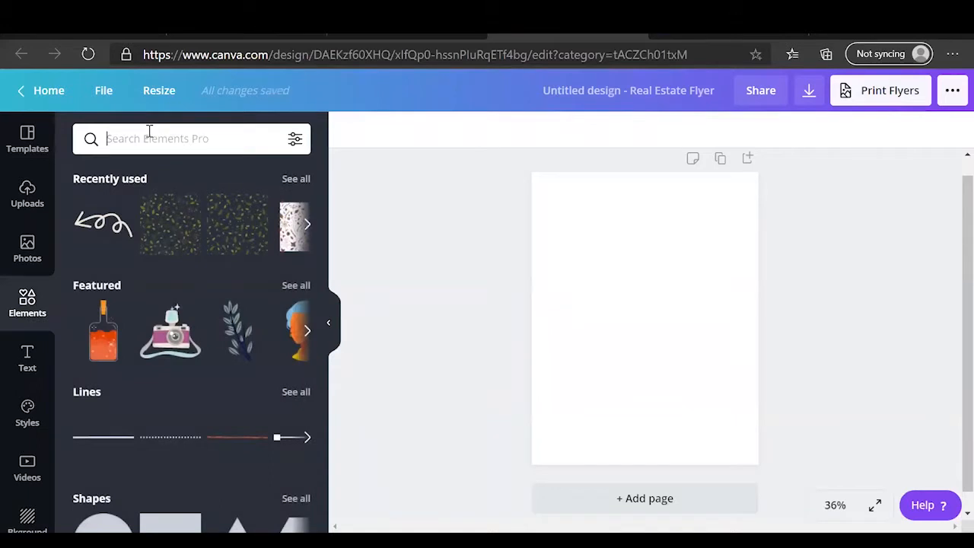
pyautogui.write('christmas')
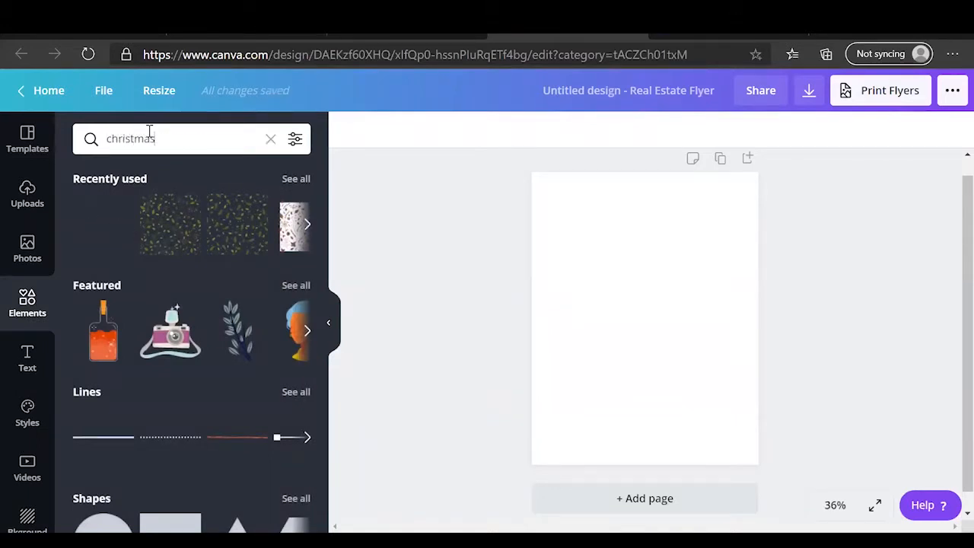
pyautogui.press('Return')
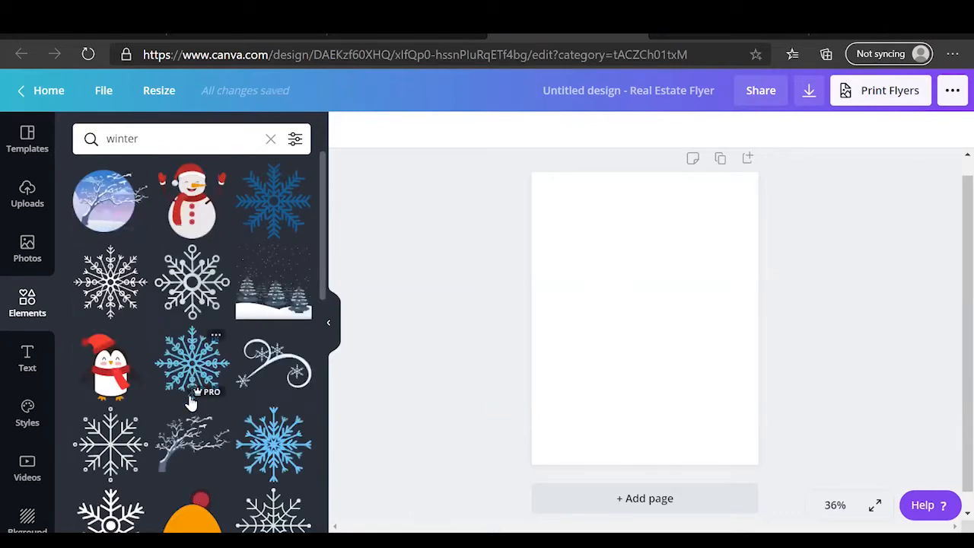
pyautogui.scroll(-3, 192, 403)
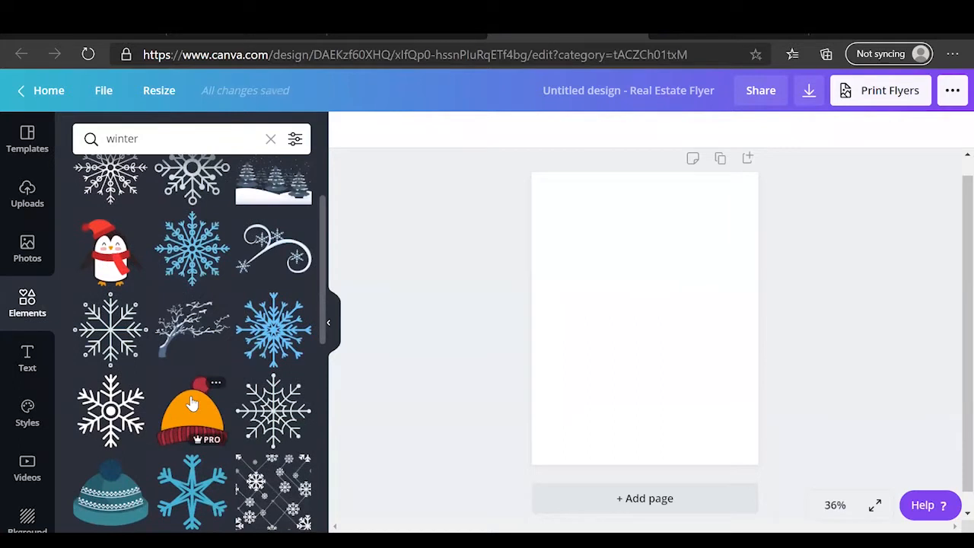
pyautogui.scroll(-5, 239, 428)
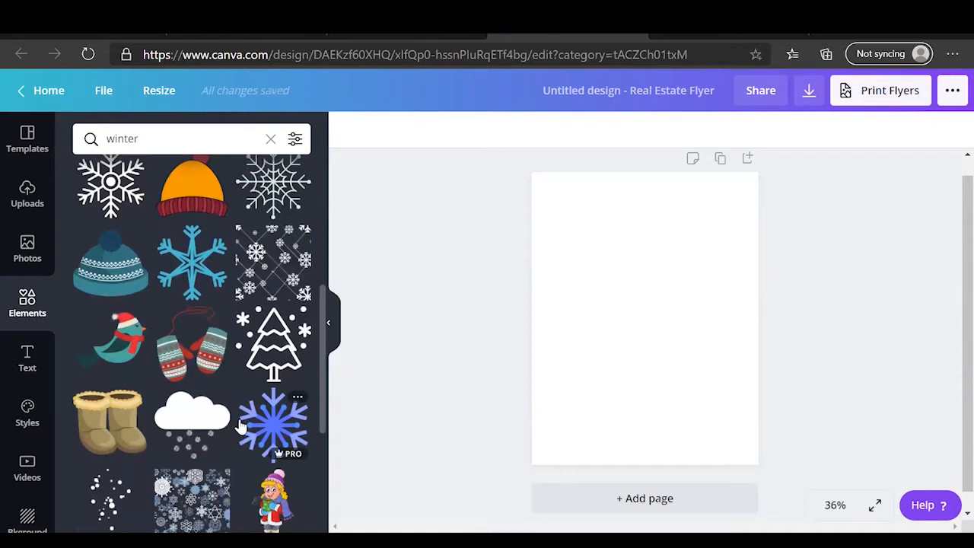
pyautogui.scroll(-3, 239, 429)
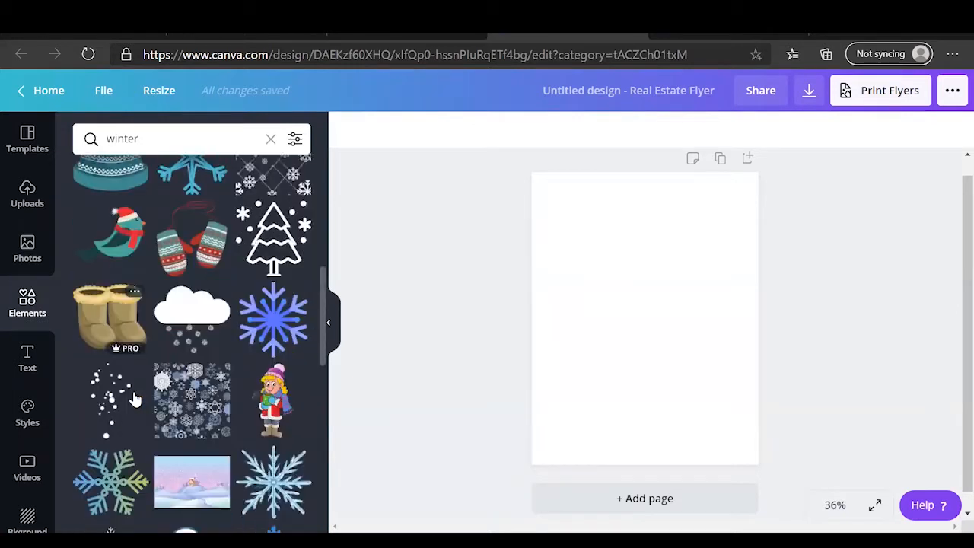
pyautogui.click(204, 239)
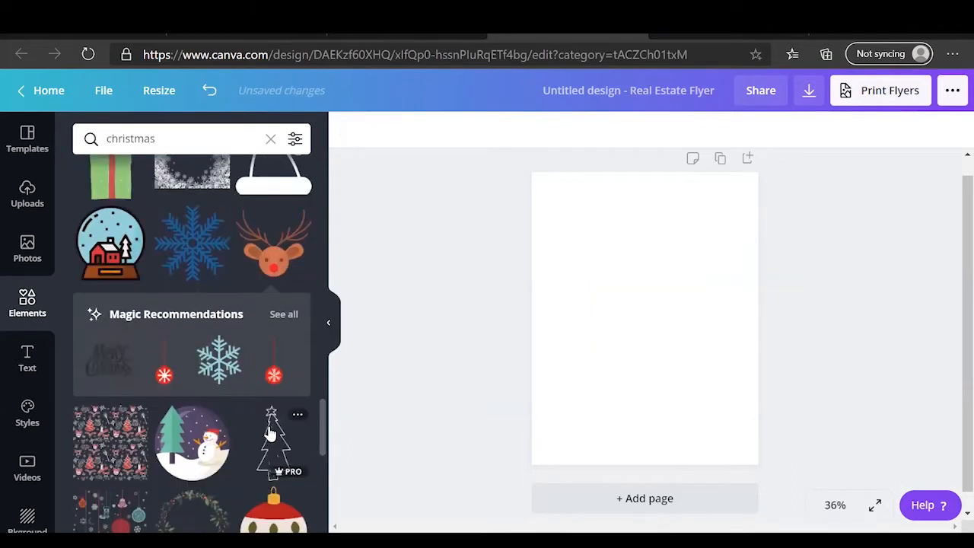
# Try the outline Christmas tree on the blank flyer and enlarge it
pyautogui.click(271, 428)
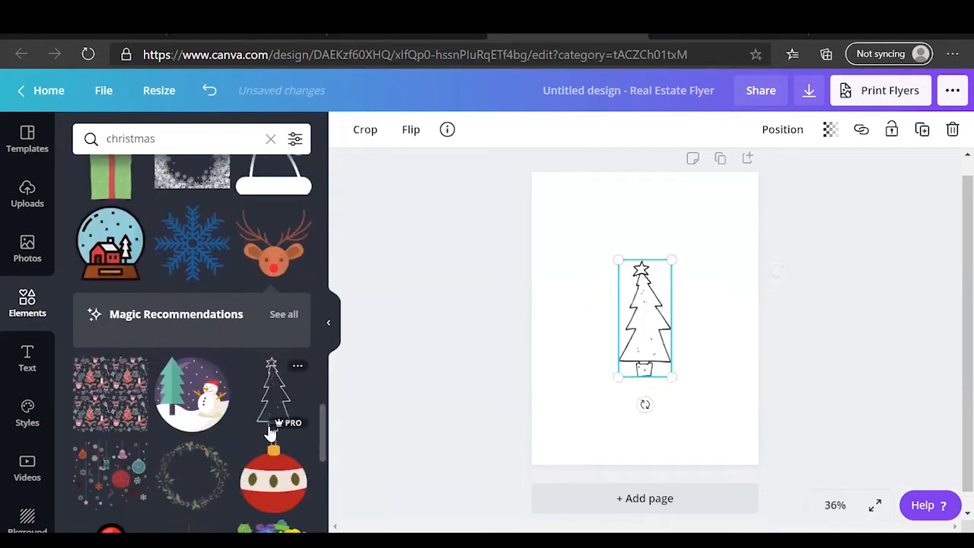
pyautogui.moveTo(673, 379); pyautogui.dragTo(687, 400)
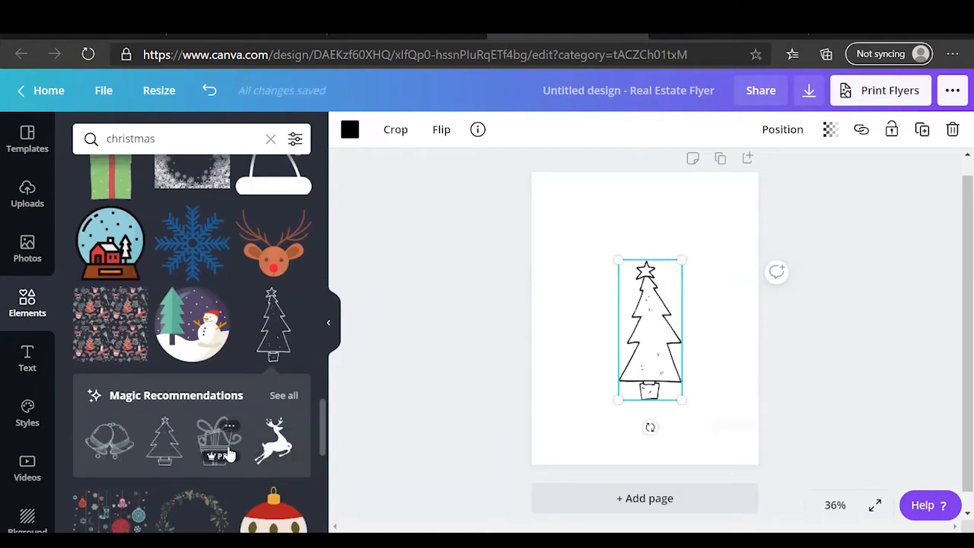
pyautogui.scroll(-1, 257, 452)
pyautogui.scroll(-1, 168, 394)
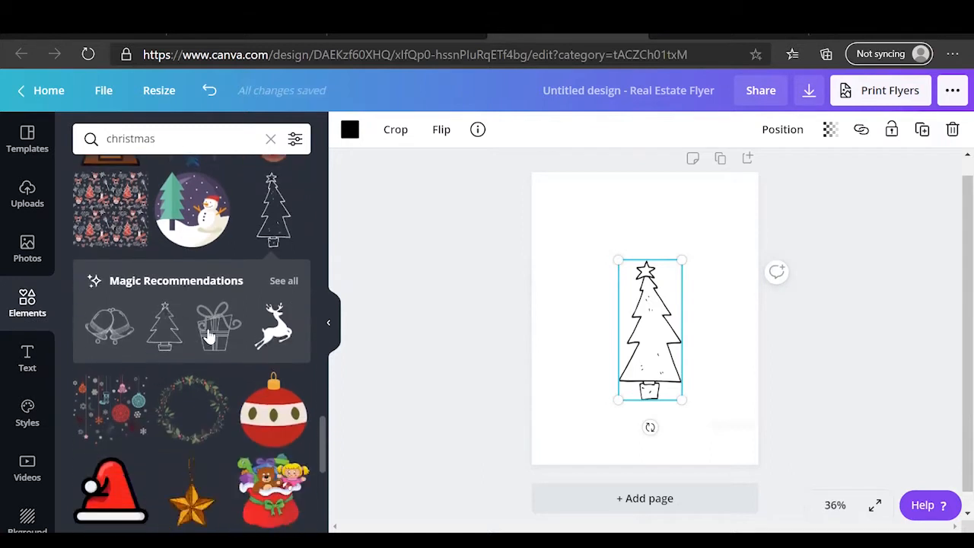
pyautogui.scroll(-10, 311, 338)
pyautogui.click(111, 343)
pyautogui.moveTo(643, 327); pyautogui.dragTo(583, 281)
pyautogui.moveTo(620, 334); pyautogui.dragTo(692, 330)
pyautogui.click(618, 329)
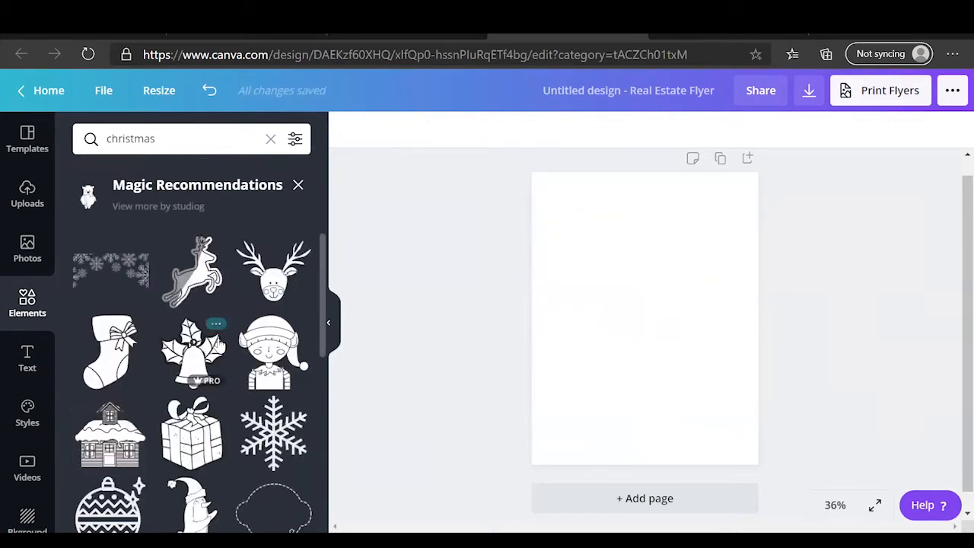
# Place the outline penguin and the recommended running fox side by side across the flyer's upper part, scaling the fox to fit
pyautogui.scroll(-1, 239, 331)
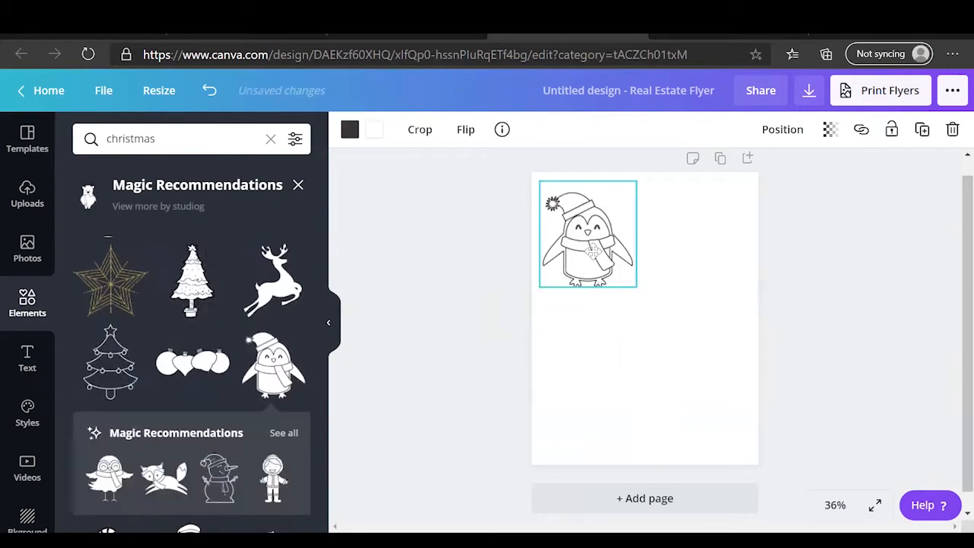
pyautogui.moveTo(594, 251); pyautogui.dragTo(598, 251)
pyautogui.scroll(-1, 164, 457)
pyautogui.click(163, 435)
pyautogui.moveTo(645, 318); pyautogui.dragTo(706, 224)
pyautogui.moveTo(660, 257); pyautogui.dragTo(641, 270)
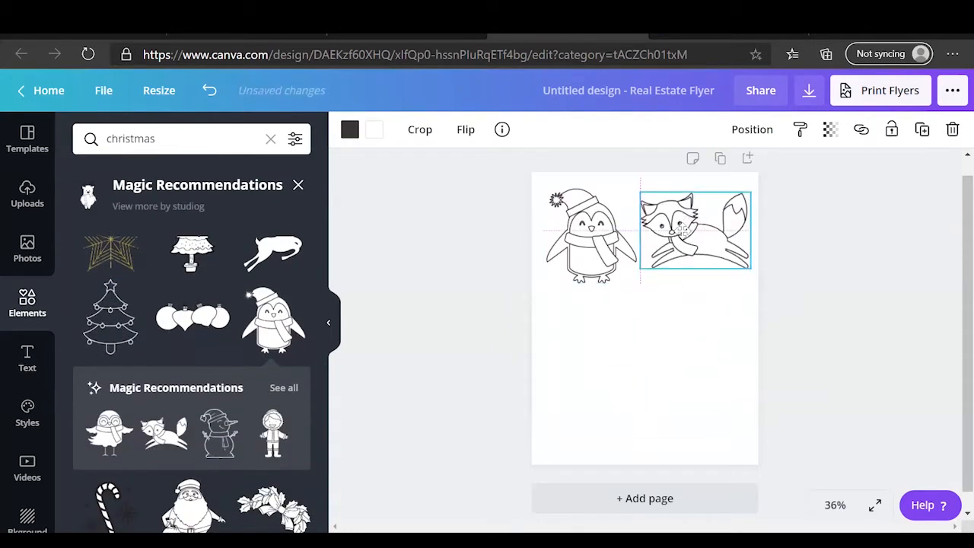
pyautogui.moveTo(594, 247); pyautogui.dragTo(588, 245)
pyautogui.moveTo(696, 230); pyautogui.dragTo(690, 224)
pyautogui.scroll(-3, 166, 449)
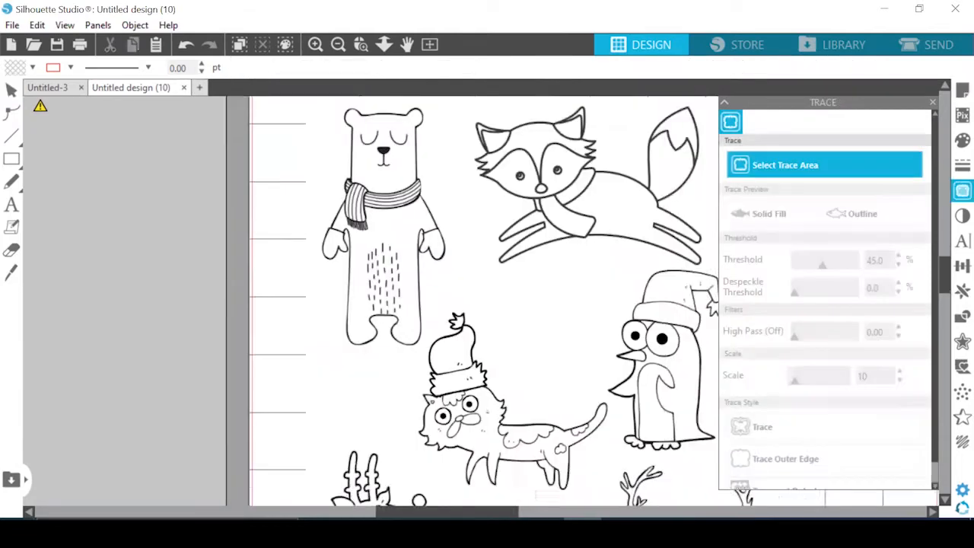
# In Silhouette Studio, trace the bear drawing with a raised threshold and the standard Trace style
pyautogui.moveTo(340, 117)
pyautogui.mouseDown()
pyautogui.moveTo(391, 174)
pyautogui.moveTo(525, 379)
pyautogui.mouseUp()
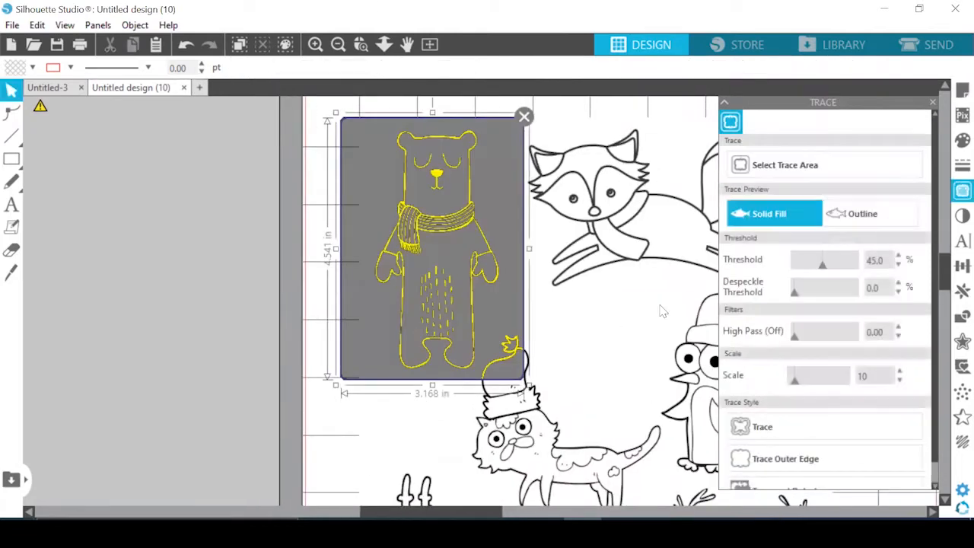
pyautogui.moveTo(822, 264); pyautogui.dragTo(856, 267)
pyautogui.click(833, 426)
# Move the traced bear off the page and shift the traced fox toward the page's left edge
pyautogui.moveTo(569, 350); pyautogui.dragTo(626, 349)
pyautogui.moveTo(498, 337); pyautogui.dragTo(229, 338)
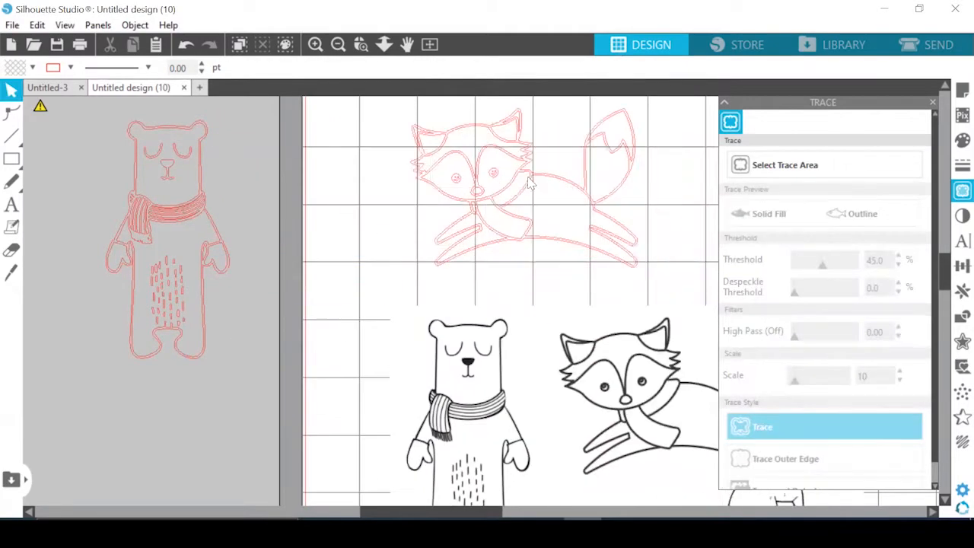
pyautogui.moveTo(479, 163); pyautogui.dragTo(381, 163)
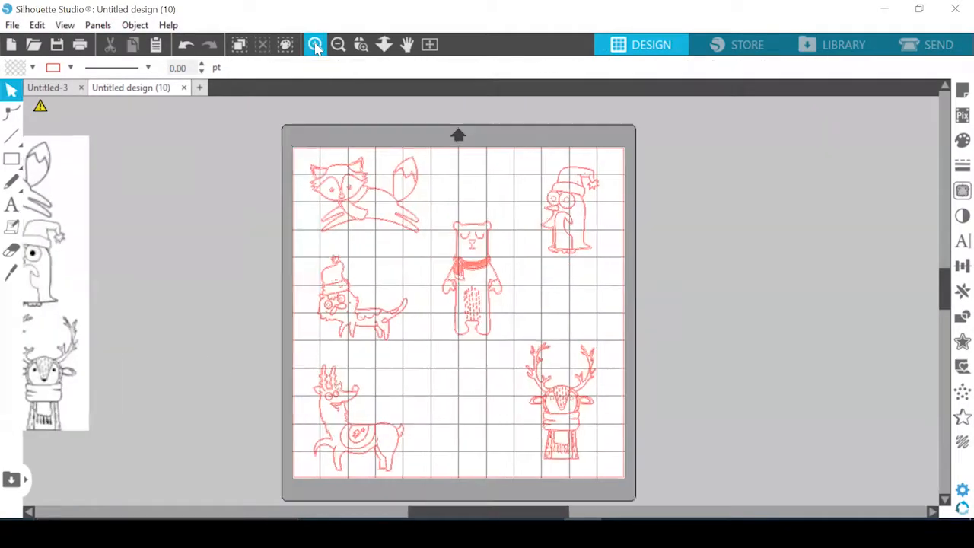
# Select the traced fox in the upper left corner of the cutting mat
pyautogui.click(315, 46)
pyautogui.scroll(2, 293, 347)
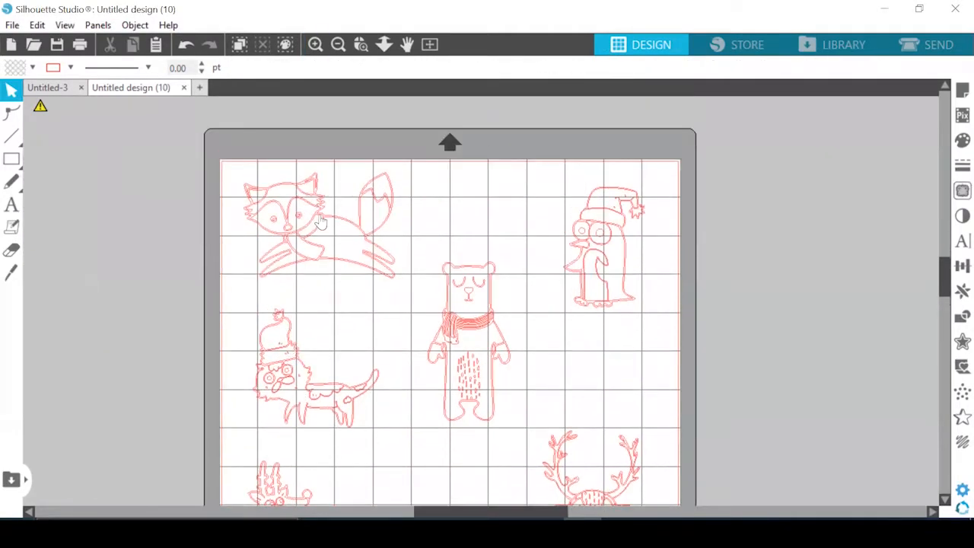
pyautogui.click(320, 222)
pyautogui.click(315, 44)
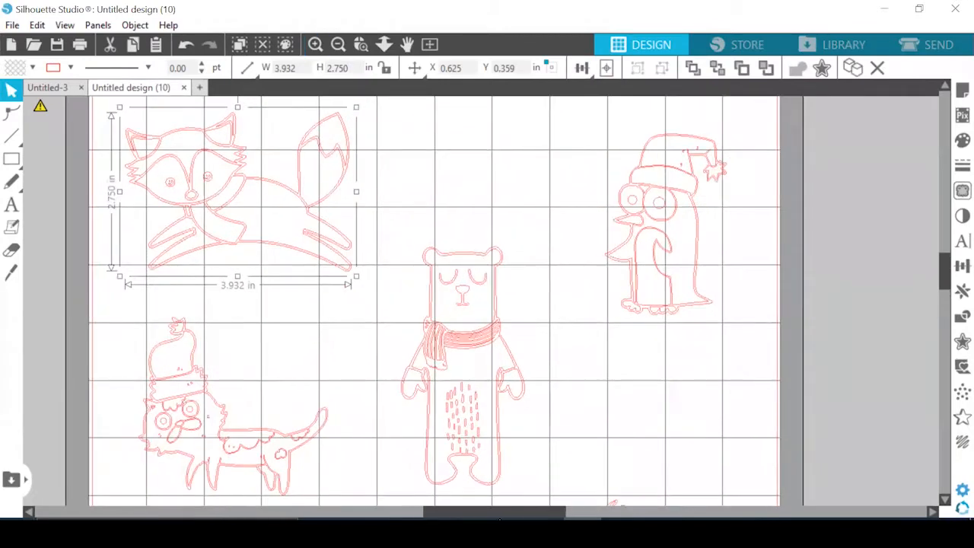
pyautogui.moveTo(494, 512); pyautogui.dragTo(449, 512)
pyautogui.scroll(1, 326, 332)
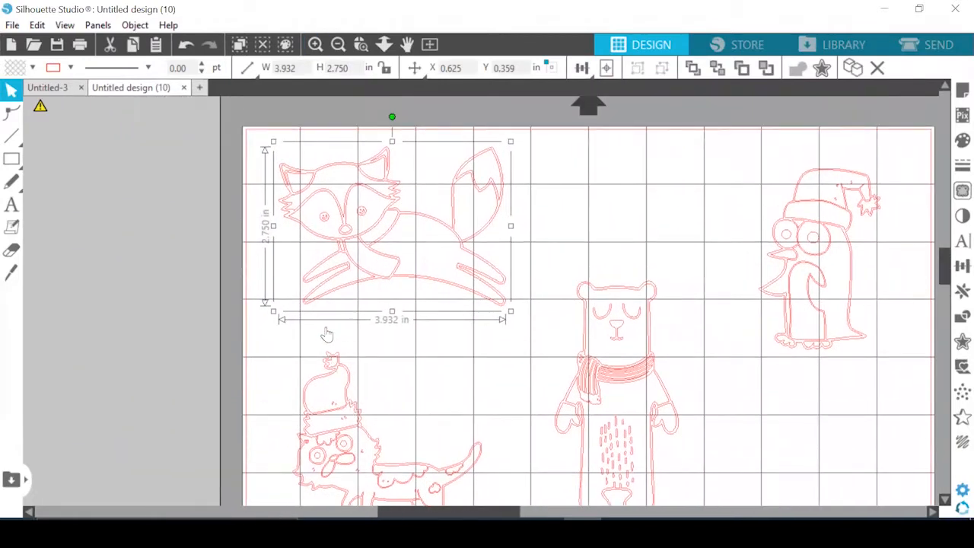
pyautogui.scroll(1, 325, 326)
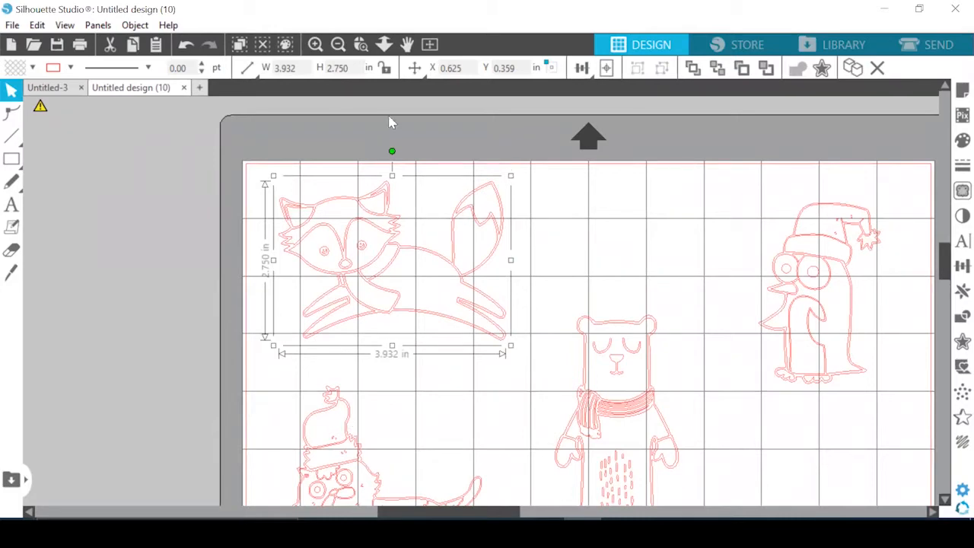
# Switch the send setup to line-colour mode and set the no-color line's action to Sketch
pyautogui.click(941, 50)
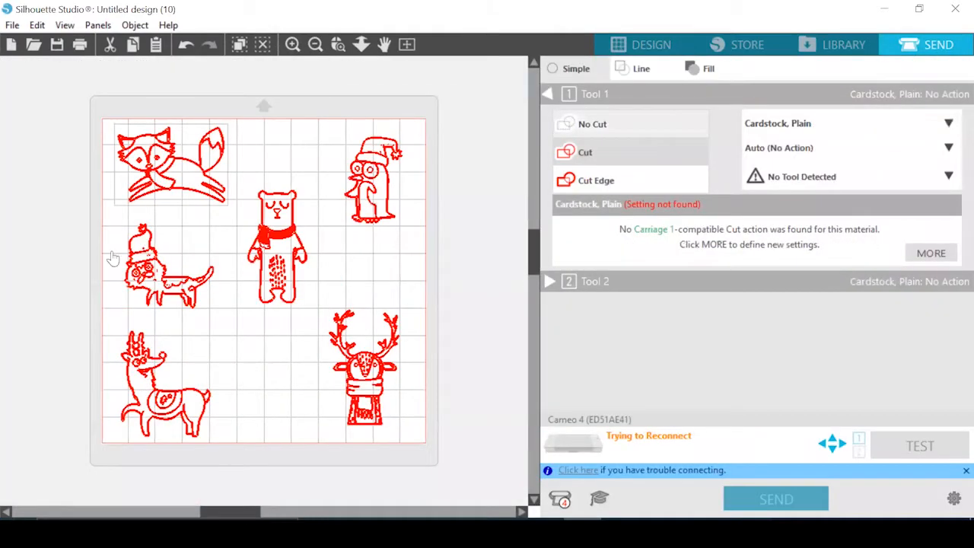
pyautogui.click(635, 69)
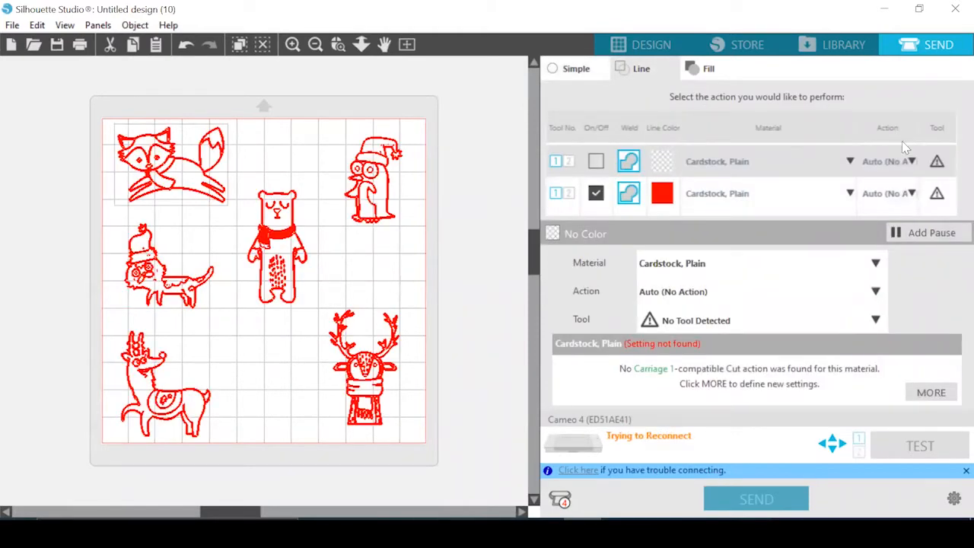
pyautogui.click(913, 161)
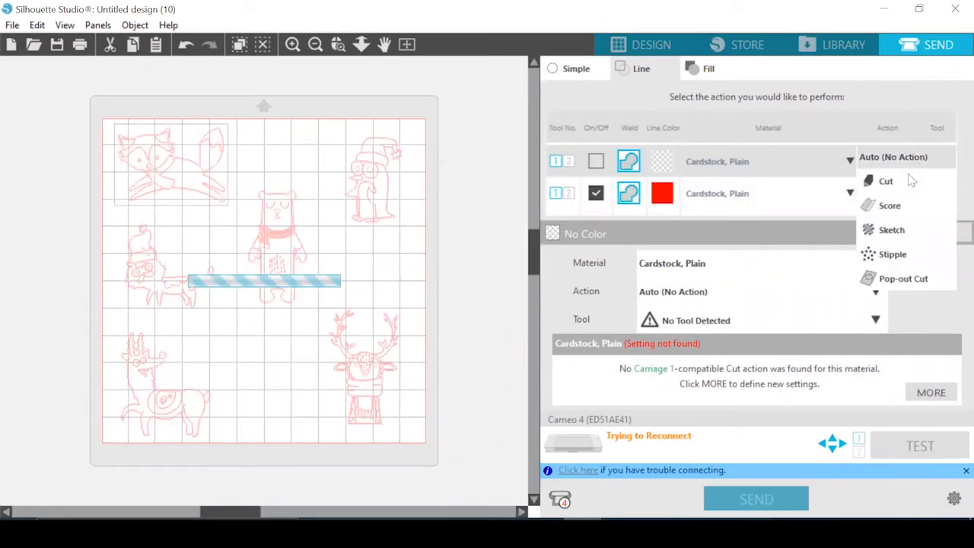
pyautogui.click(892, 231)
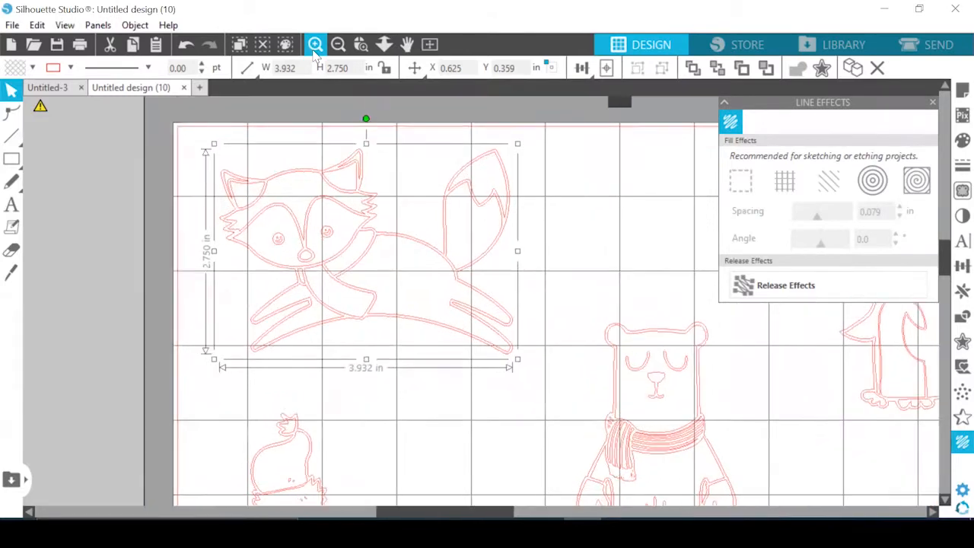
# Release the compound path of the traced fox and deselect its separated outlines
pyautogui.click(316, 53)
pyautogui.click(315, 53)
pyautogui.click(316, 53)
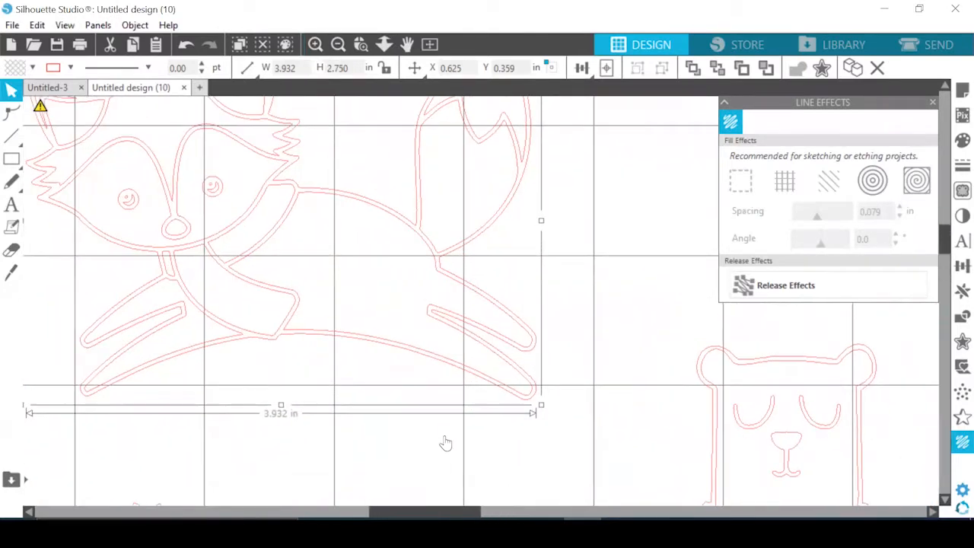
pyautogui.hscroll(-2, 446, 443)
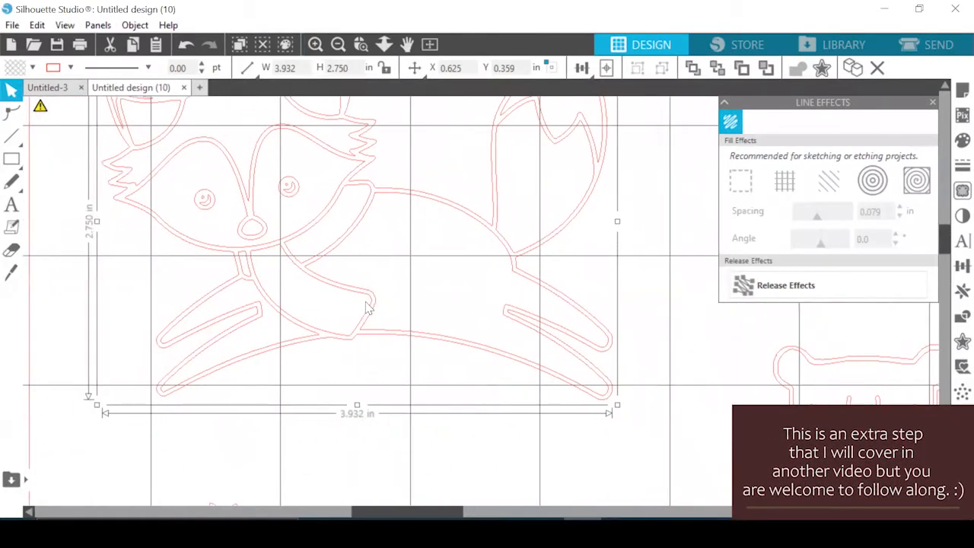
pyautogui.rightClick(366, 307)
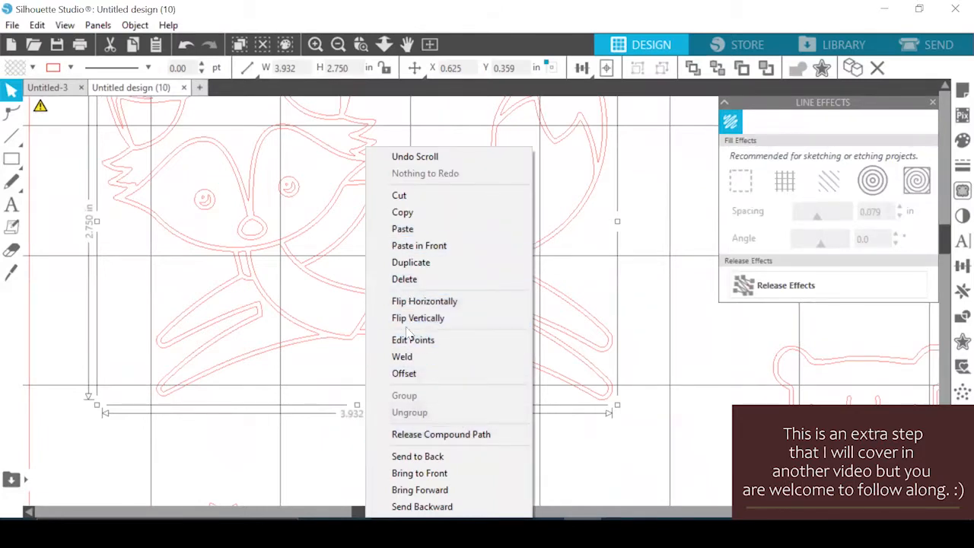
pyautogui.click(428, 443)
pyautogui.click(415, 363)
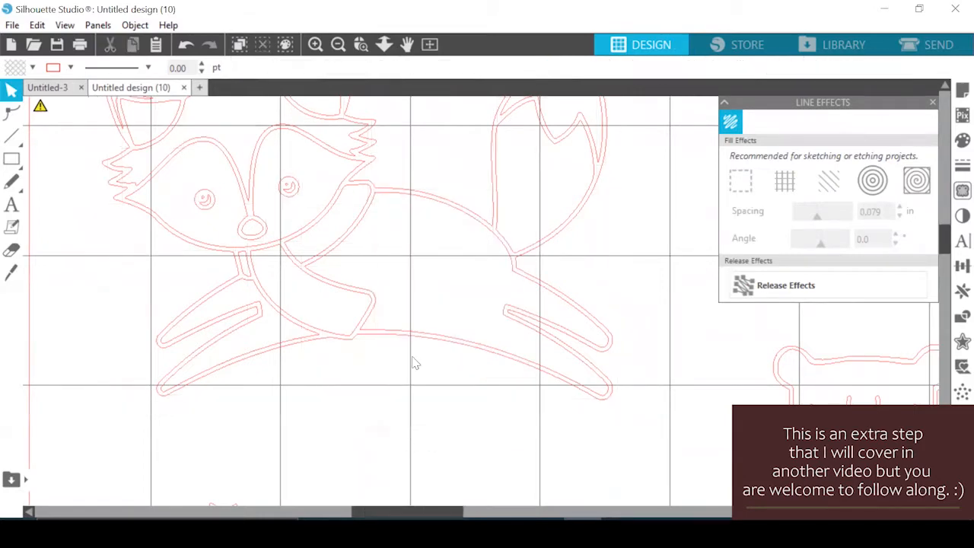
# Try shifting the fox's separated body outline and undo the move
pyautogui.click(415, 340)
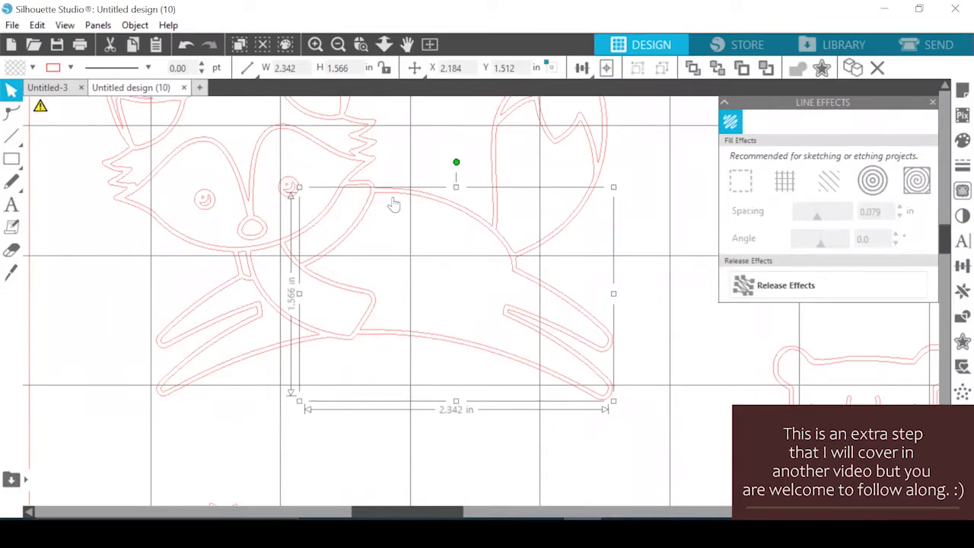
pyautogui.moveTo(400, 201); pyautogui.dragTo(403, 214)
pyautogui.click(185, 44)
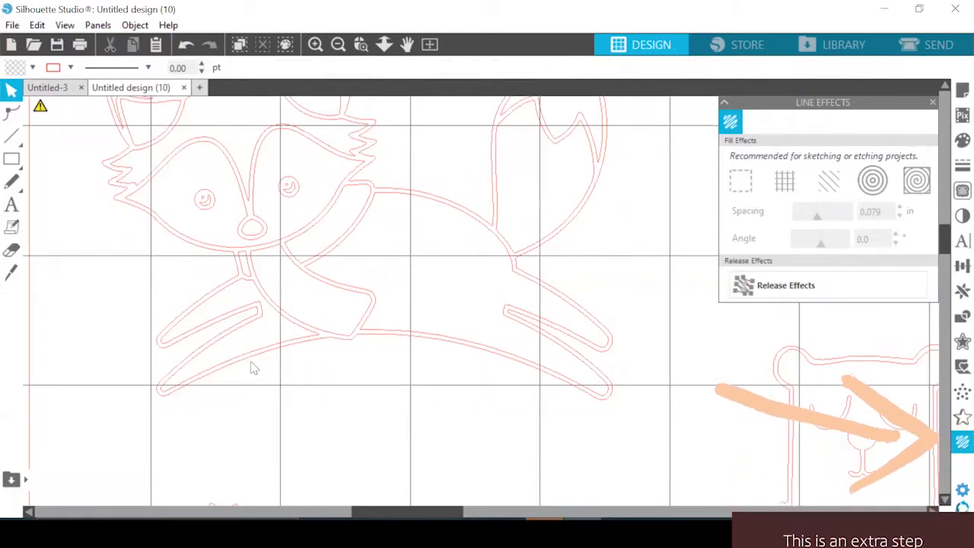
# Fill the hanging end of the fox's scarf with a crosshatch line effect angled at 85 degrees
pyautogui.click(303, 274)
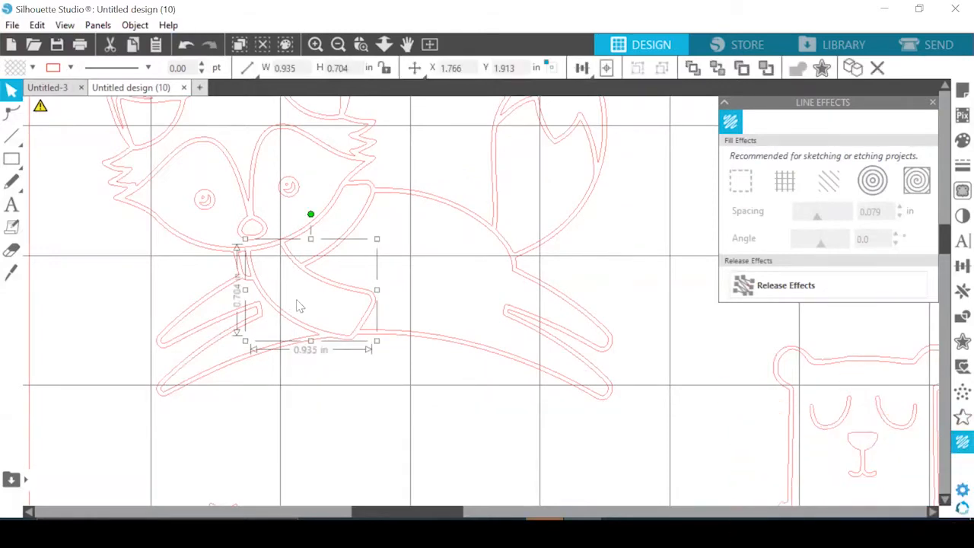
pyautogui.click(784, 180)
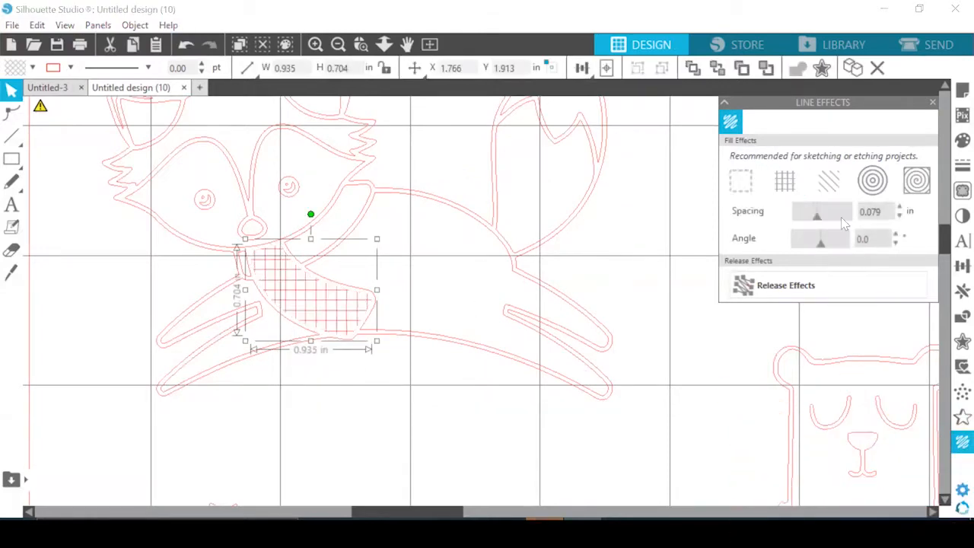
pyautogui.moveTo(823, 248); pyautogui.dragTo(836, 253)
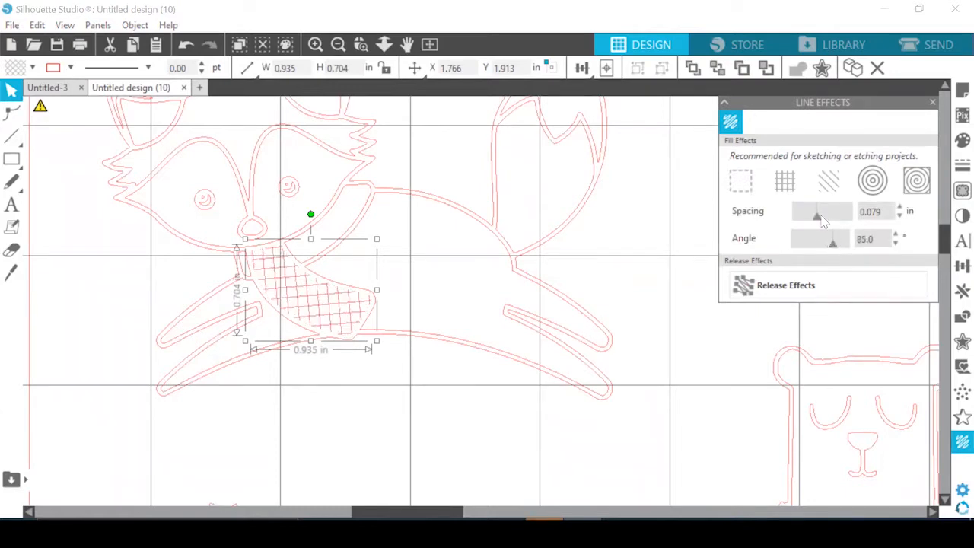
# Set the scarf end's crosshatch to 0.100 in spacing and 135 degrees, and rotate the crosshatch on the scarf's neck band to match
pyautogui.moveTo(816, 216)
pyautogui.mouseDown()
pyautogui.moveTo(809, 218)
pyautogui.moveTo(824, 218)
pyautogui.mouseUp()
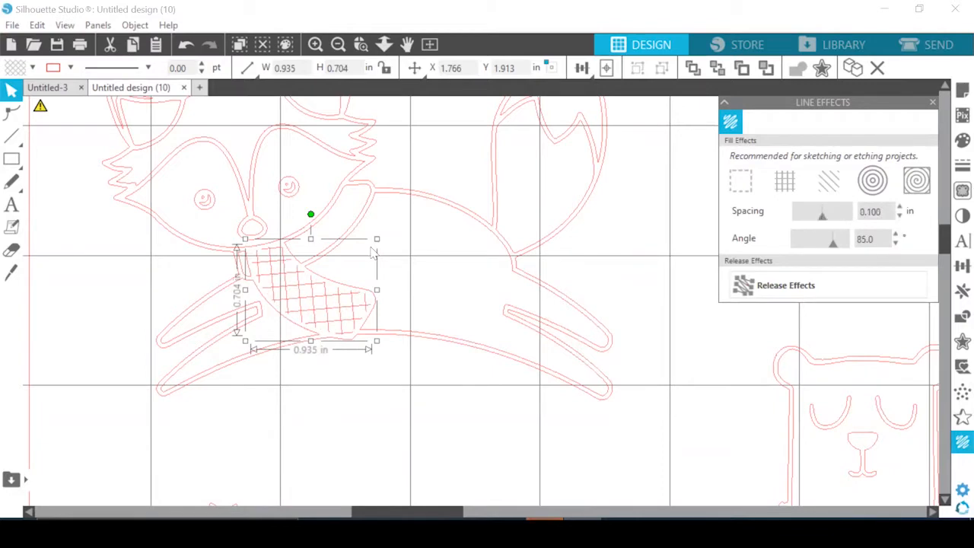
pyautogui.moveTo(833, 244); pyautogui.dragTo(841, 243)
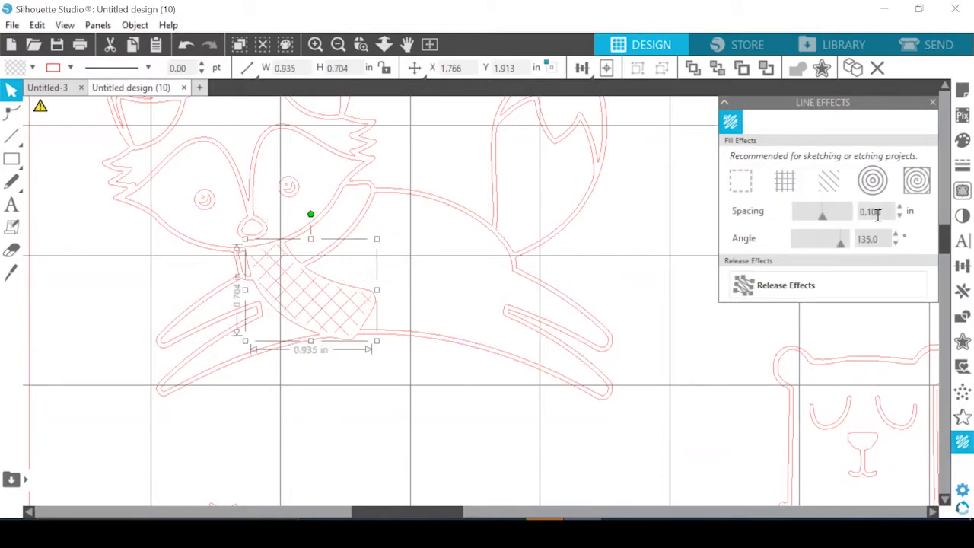
pyautogui.click(365, 213)
pyautogui.moveTo(840, 244); pyautogui.dragTo(847, 247)
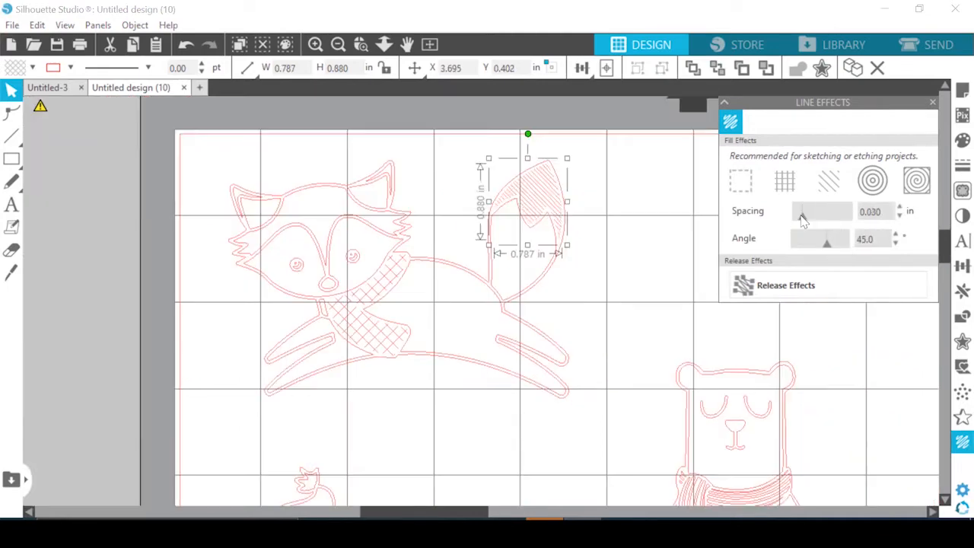
# Set the fox tail tip's line spacing to 0.035 in and fill the nose with tightly spaced diagonal lines
pyautogui.moveTo(800, 218); pyautogui.dragTo(807, 219)
pyautogui.click(330, 290)
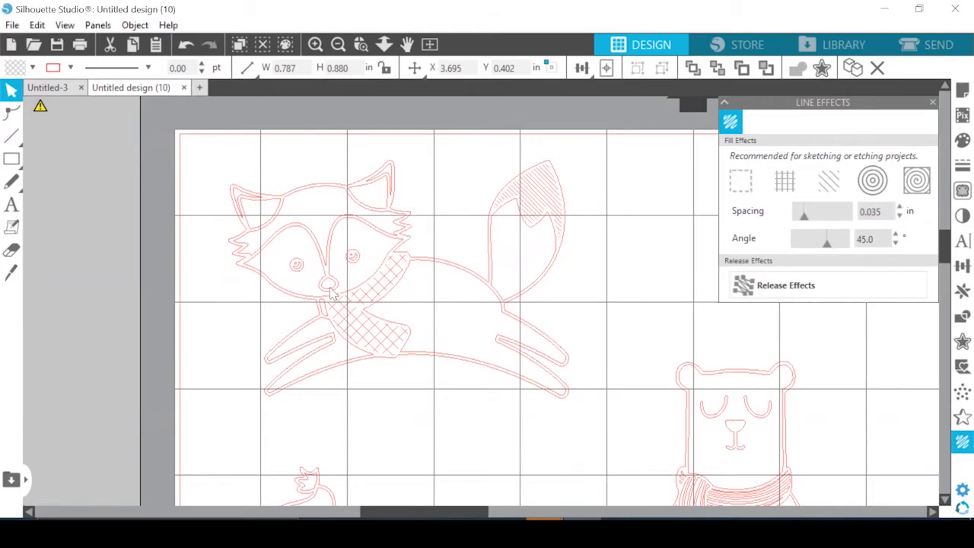
pyautogui.click(828, 181)
pyautogui.moveTo(817, 216); pyautogui.dragTo(799, 219)
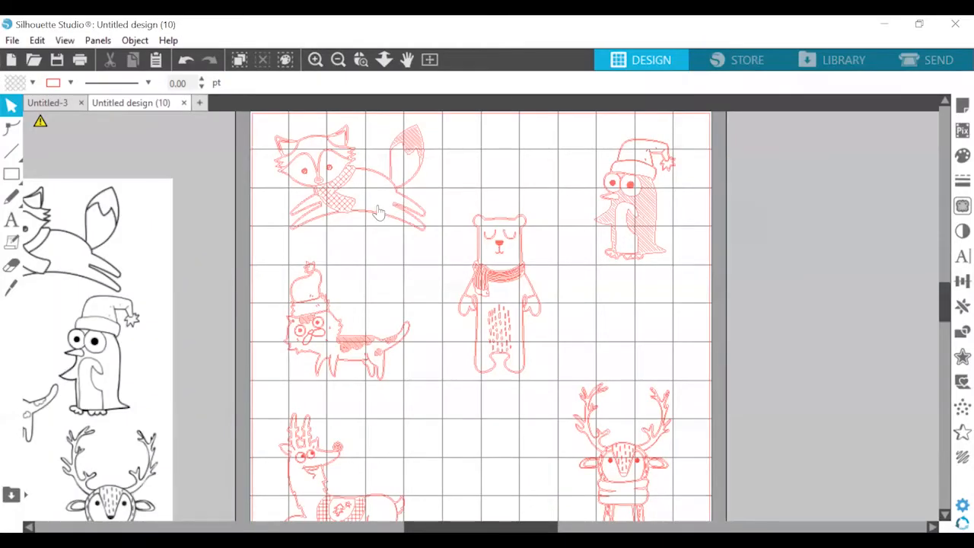
# Look over the line-effect fills on all the animal drawings across the page
pyautogui.scroll(-1, 303, 332)
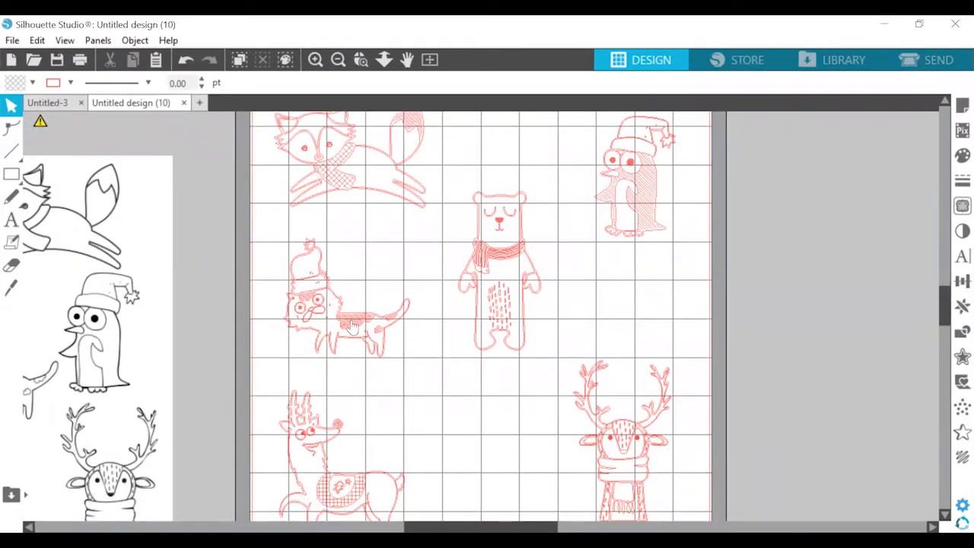
pyautogui.scroll(-1, 387, 335)
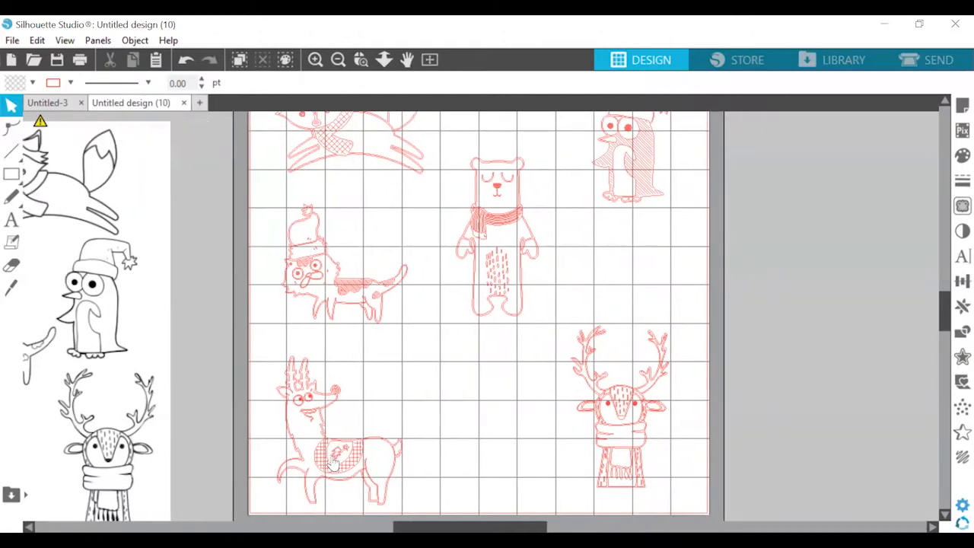
pyautogui.scroll(1, 332, 462)
pyautogui.hscroll(1, 332, 462)
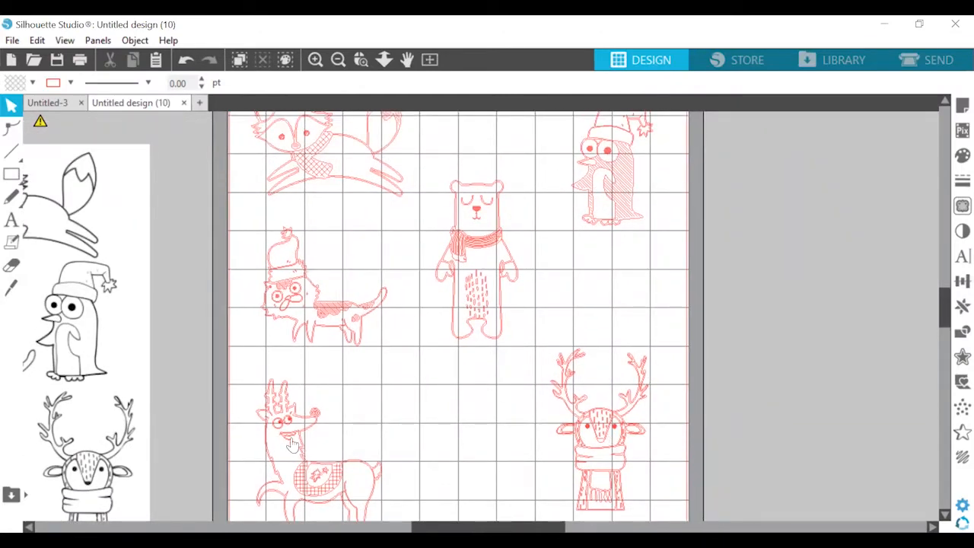
pyautogui.scroll(3, 785, 305)
pyautogui.click(316, 60)
pyautogui.scroll(3, 448, 137)
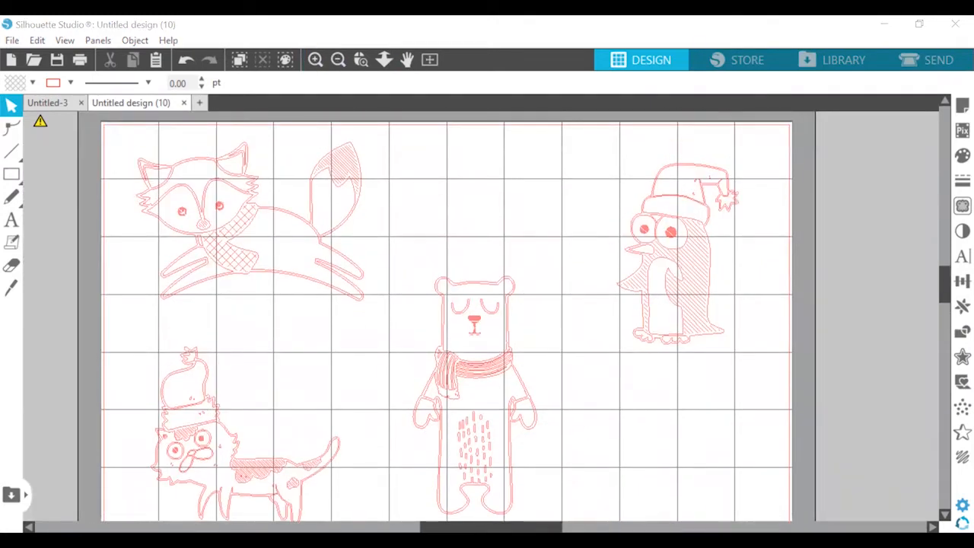
# Ungroup the filled penguin wearing the Santa hat and clear the selection
pyautogui.hscroll(3, 487, 319)
pyautogui.click(316, 59)
pyautogui.scroll(2, 538, 169)
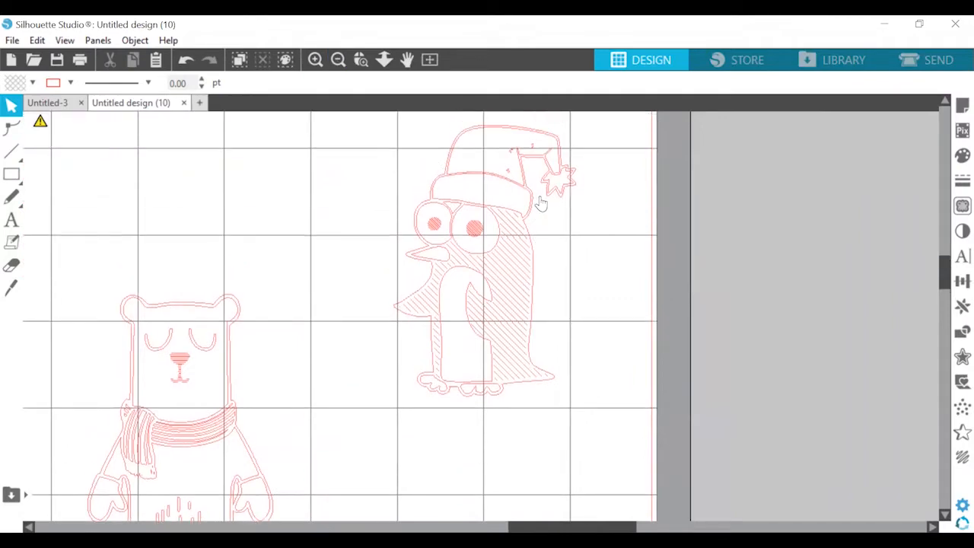
pyautogui.click(538, 169)
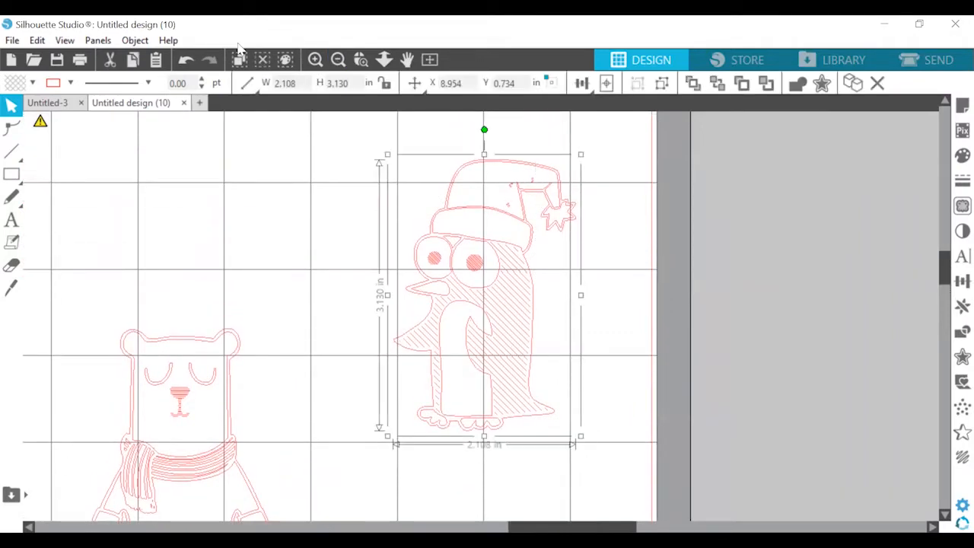
pyautogui.rightClick(491, 302)
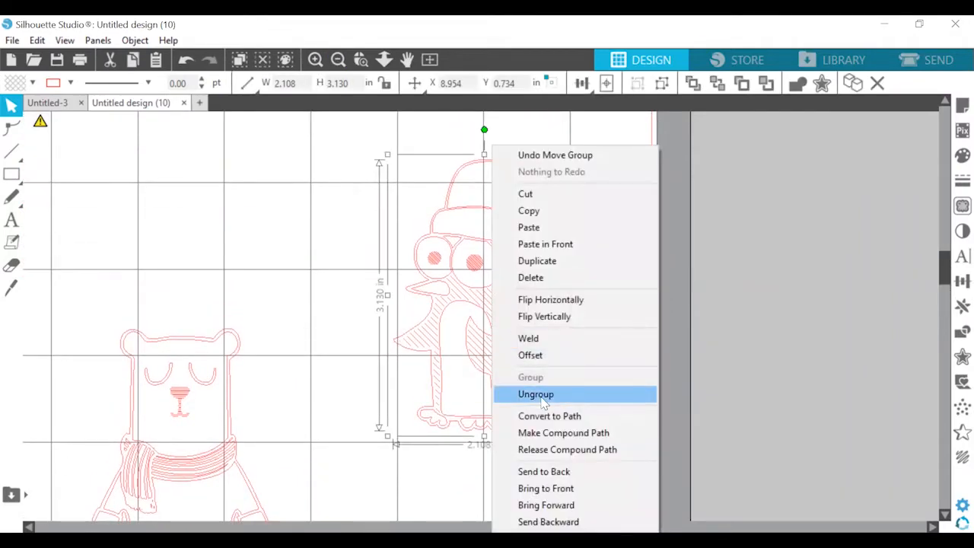
pyautogui.click(543, 394)
pyautogui.click(634, 330)
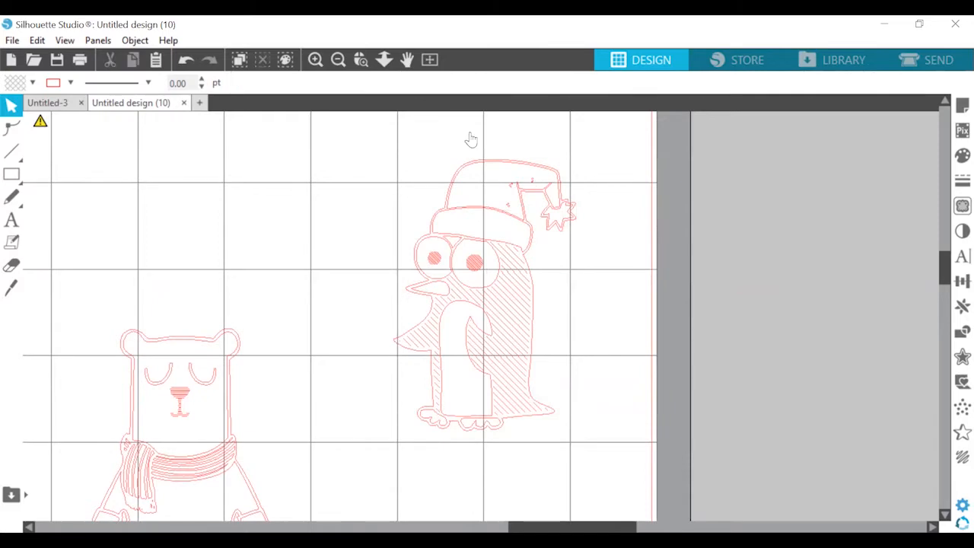
# Select all of the penguin's separate parts and combine them into one object
pyautogui.click(501, 356)
pyautogui.moveTo(612, 146); pyautogui.dragTo(436, 426)
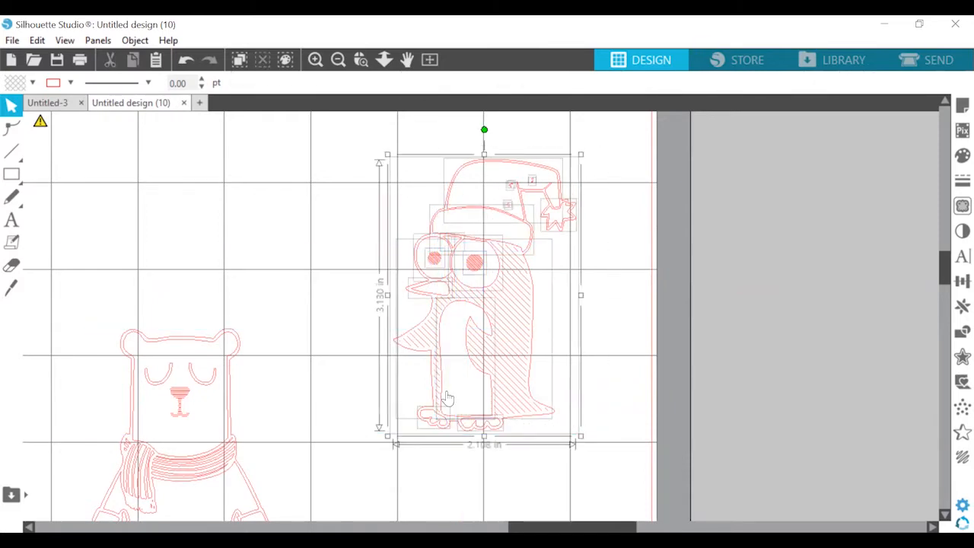
pyautogui.click(613, 319)
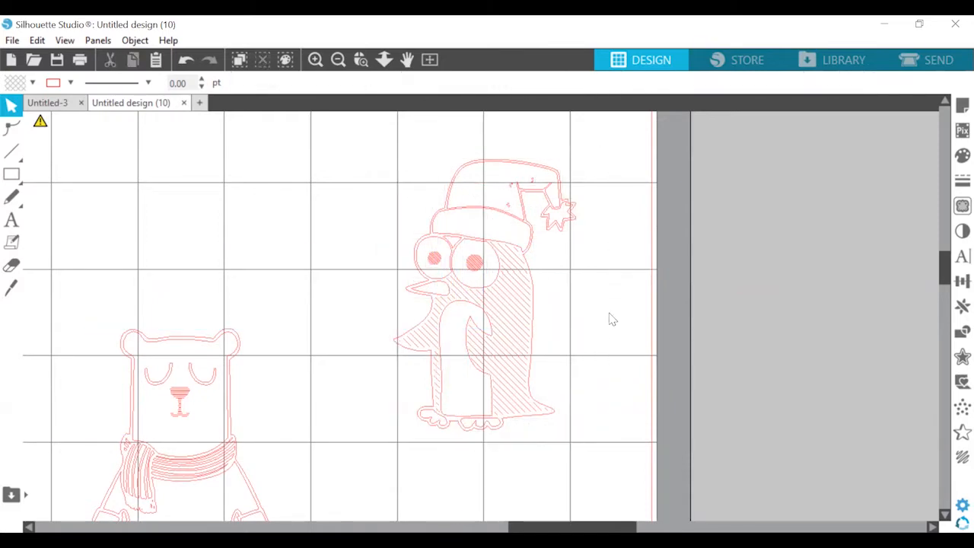
# Create a rounded-corner offset outline around the penguin, about 2.63 by 3.76 in overall
pyautogui.click(395, 349)
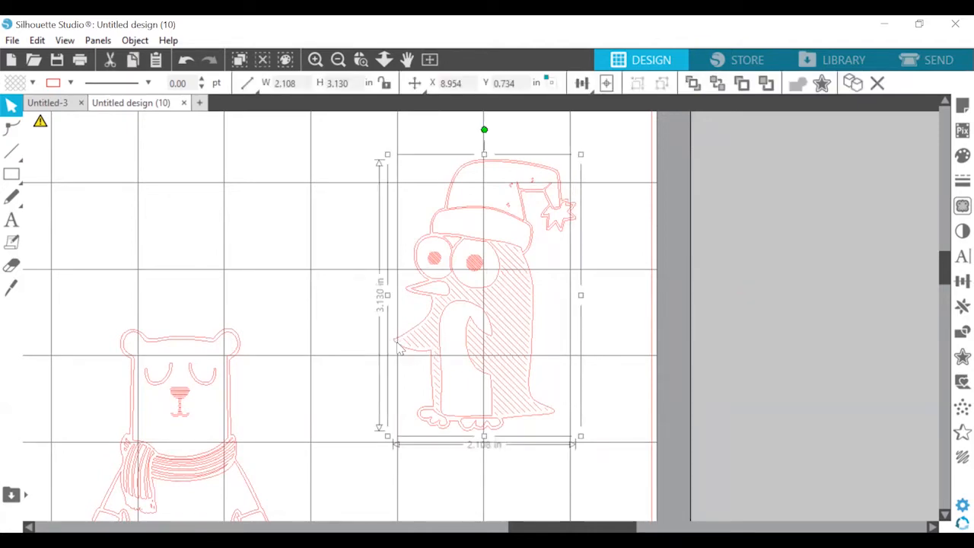
pyautogui.click(961, 358)
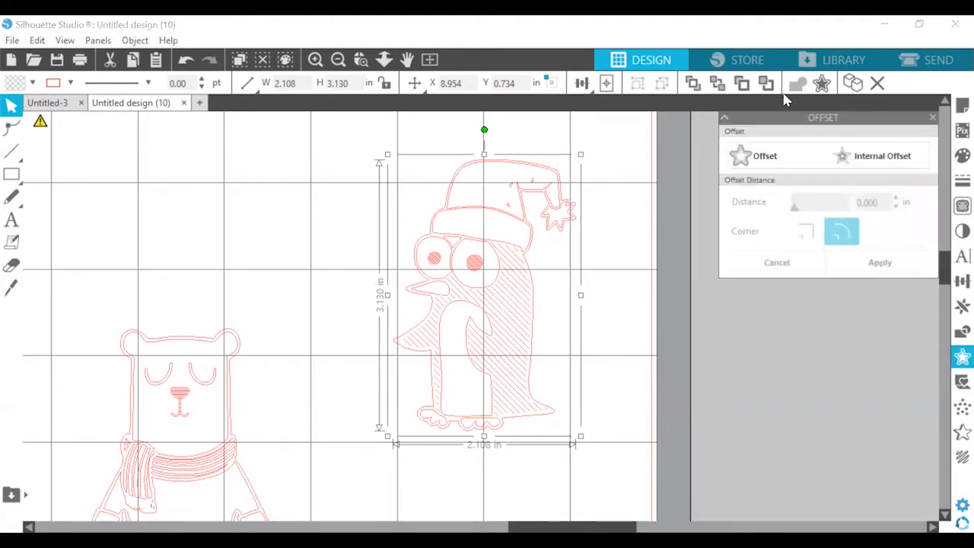
pyautogui.click(770, 159)
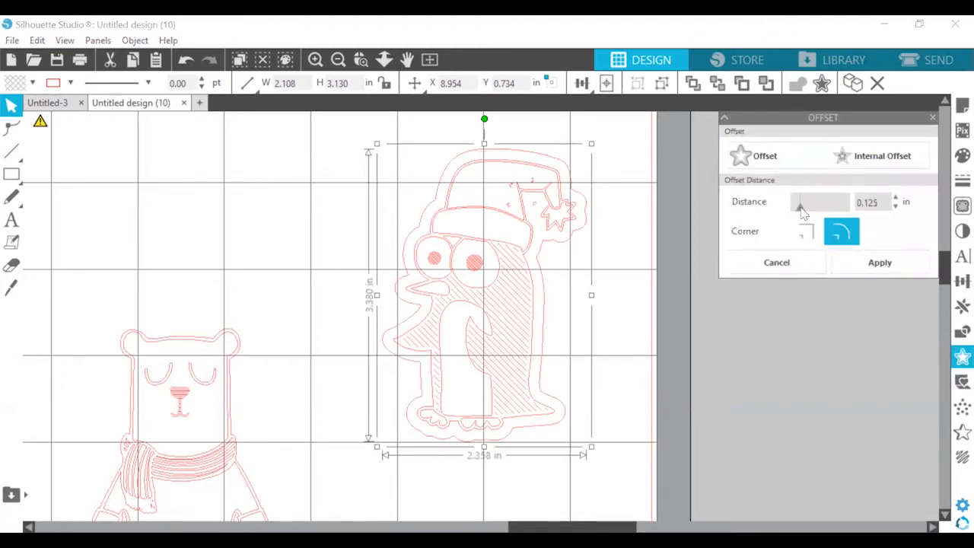
pyautogui.moveTo(801, 213); pyautogui.dragTo(812, 212)
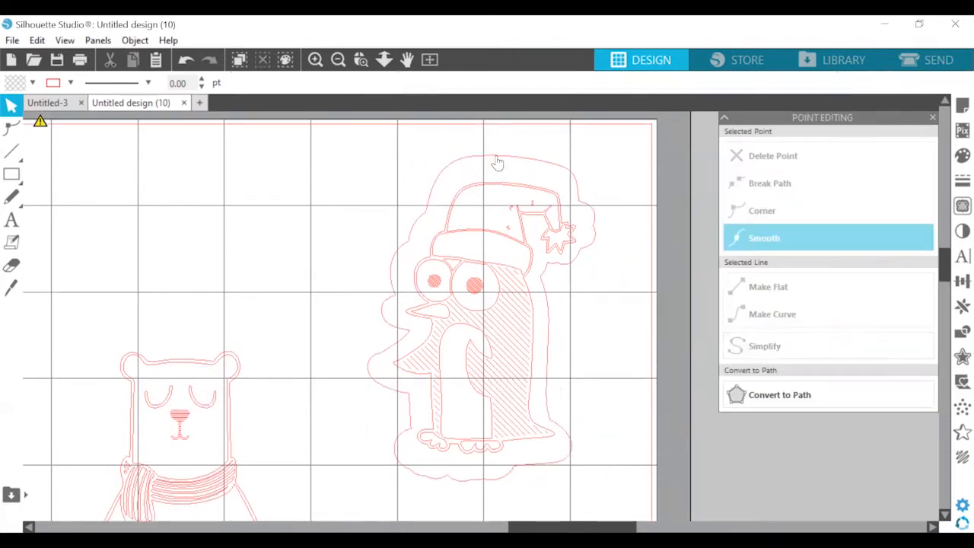
# Edit the offset outline's points above the penguin's hat to raise and smooth its top curve
pyautogui.click(494, 159)
pyautogui.doubleClick(490, 160)
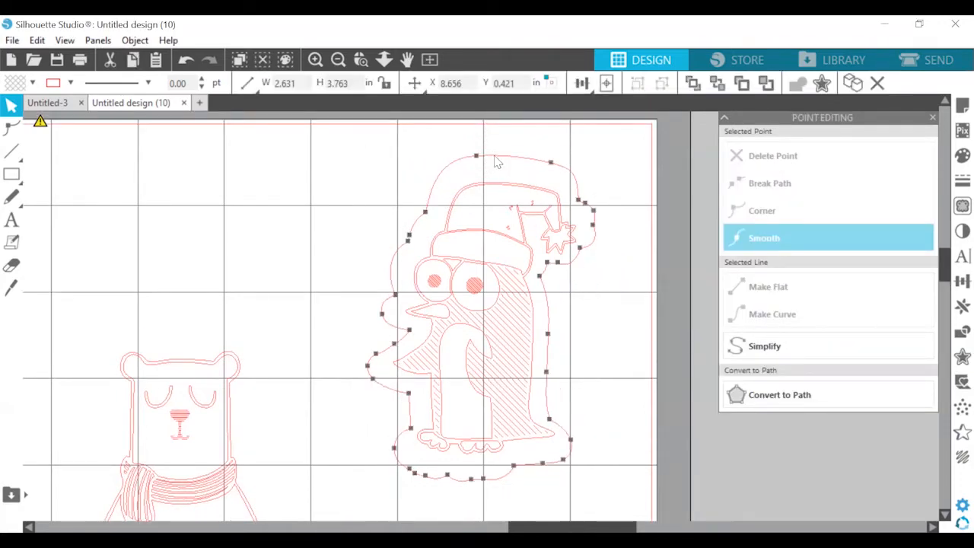
pyautogui.click(481, 150)
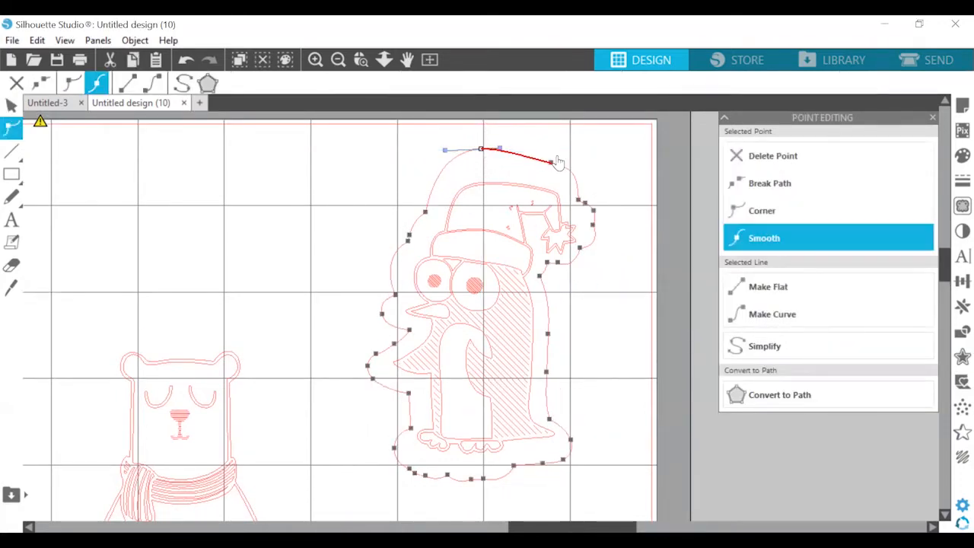
pyautogui.moveTo(552, 163); pyautogui.dragTo(550, 154)
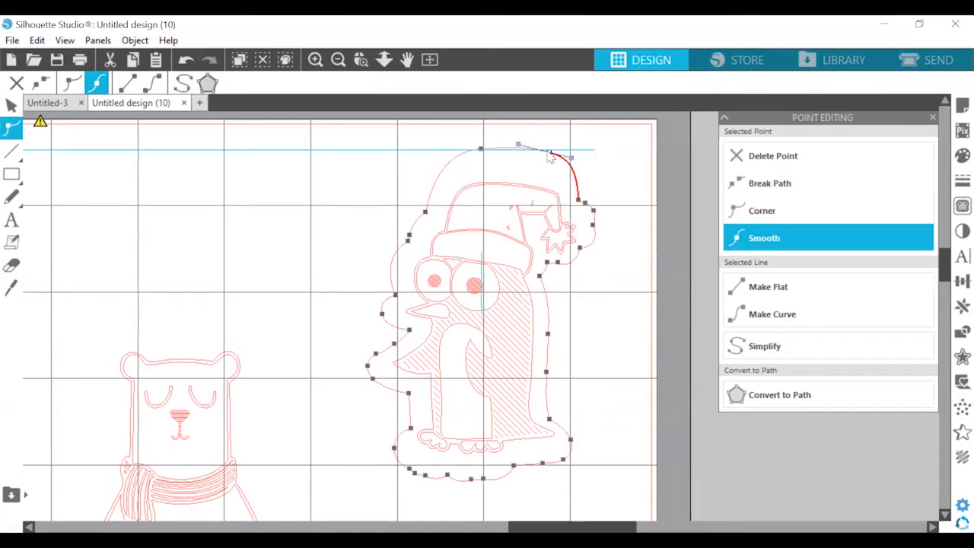
pyautogui.click(481, 150)
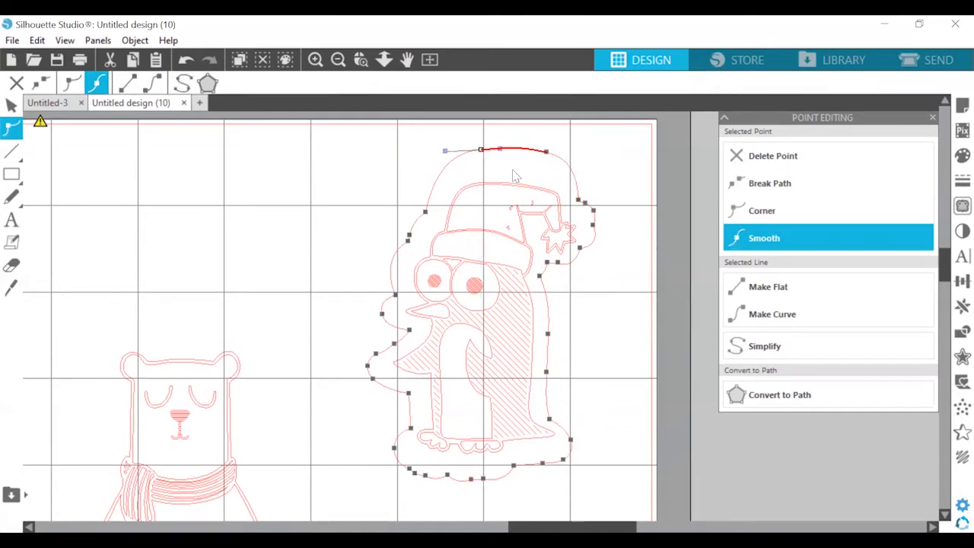
pyautogui.moveTo(548, 152); pyautogui.dragTo(549, 159)
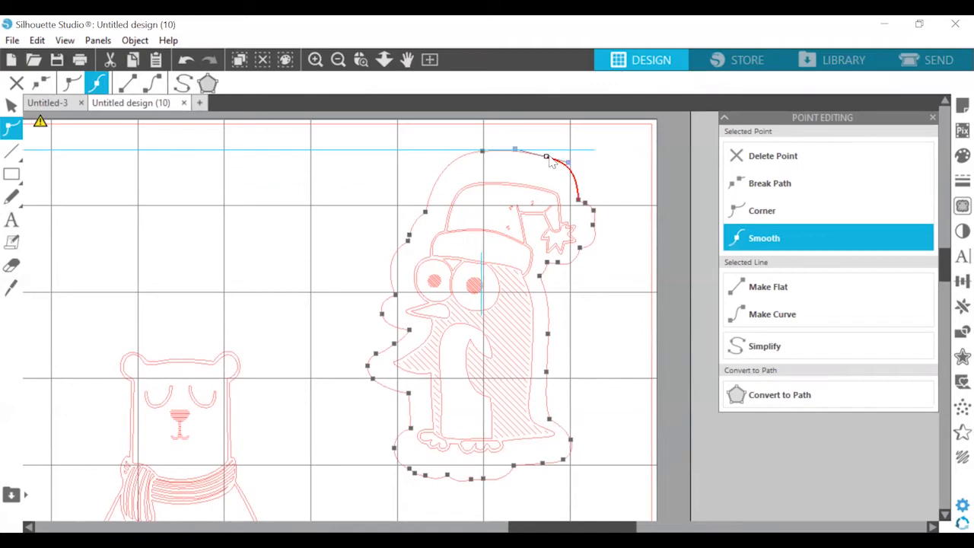
pyautogui.click(611, 152)
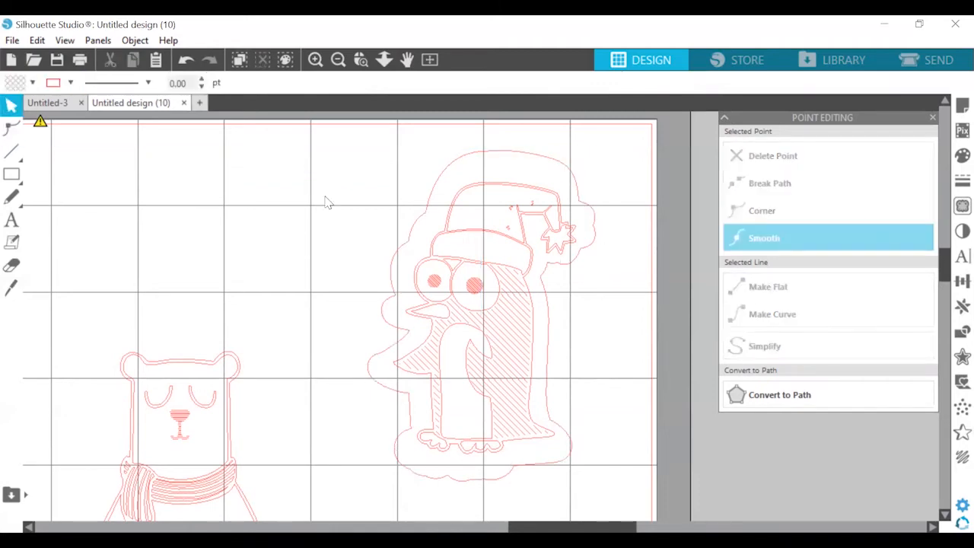
# Draw a circle about 0.50 in across, overlapping the top edge of the penguin's offset outline as a hanging tab
pyautogui.moveTo(276, 144)
pyautogui.mouseDown()
pyautogui.moveTo(323, 190)
pyautogui.moveTo(393, 169)
pyautogui.moveTo(536, 173)
pyautogui.mouseUp()
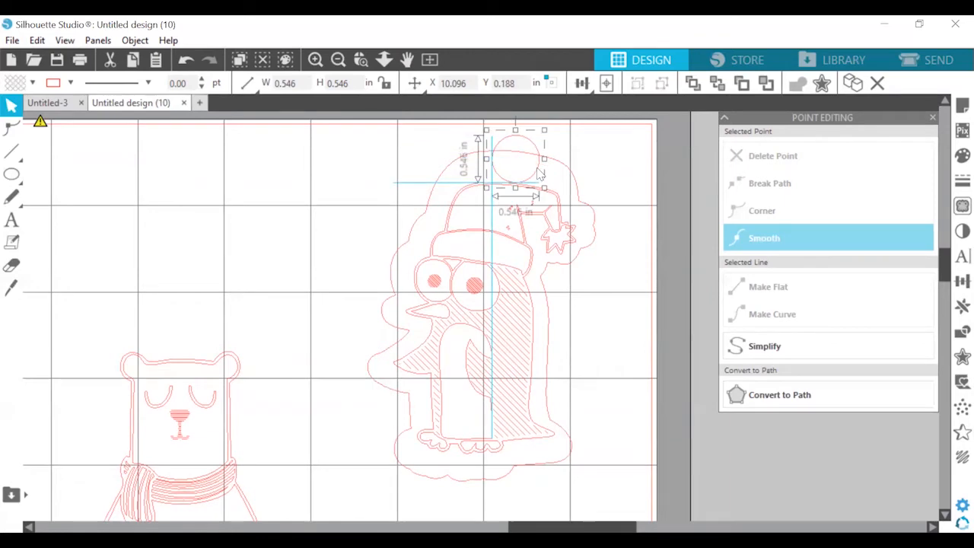
pyautogui.moveTo(486, 130); pyautogui.dragTo(527, 131)
pyautogui.click(573, 152)
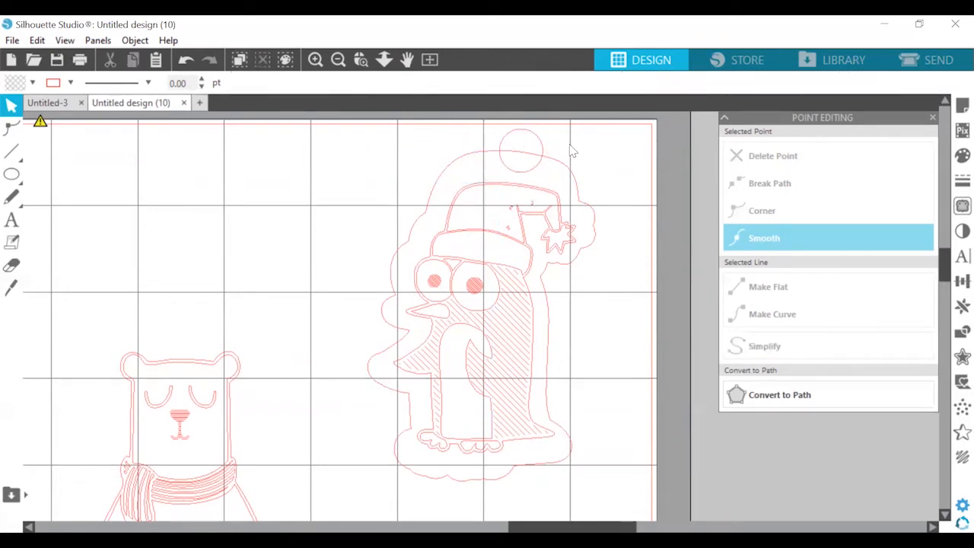
# Fill the tab circle and the penguin's offset outline with the palest pink
pyautogui.click(514, 171)
pyautogui.click(963, 205)
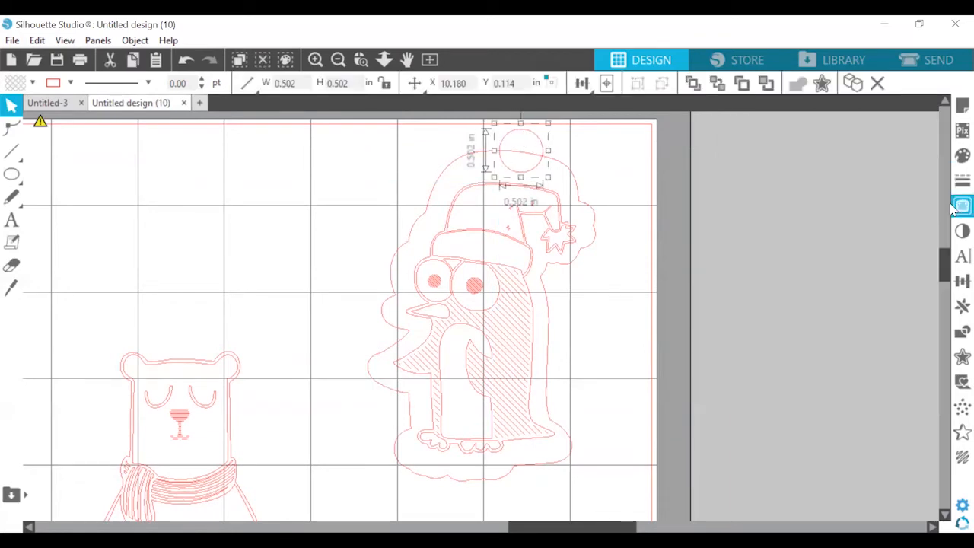
pyautogui.click(955, 154)
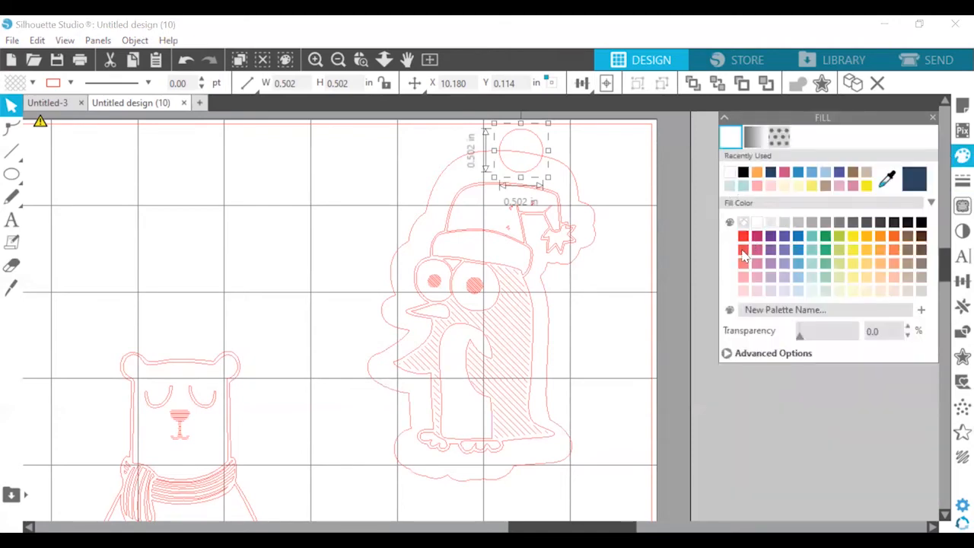
pyautogui.click(743, 291)
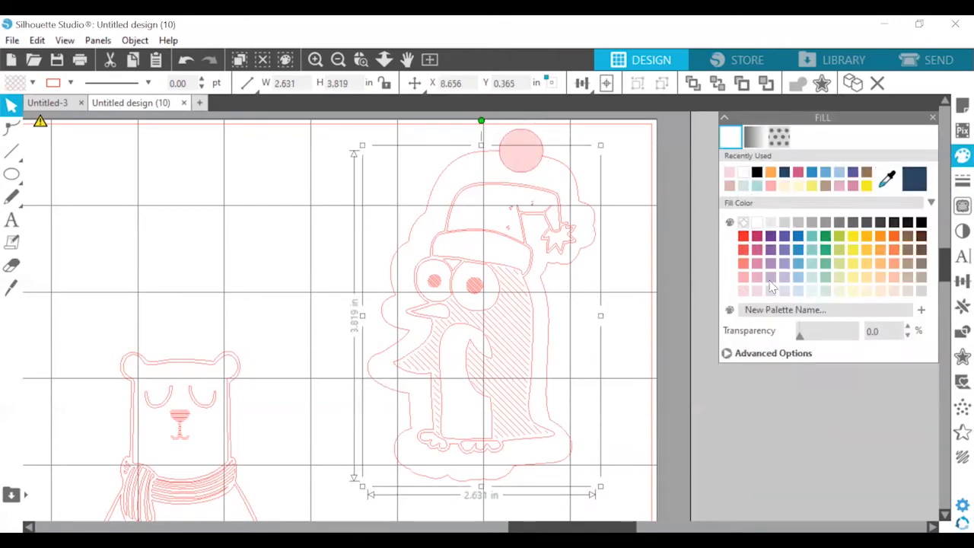
pyautogui.click(743, 293)
# Weld the tab circle and the pink offset outline into one ornament shape
pyautogui.rightClick(483, 162)
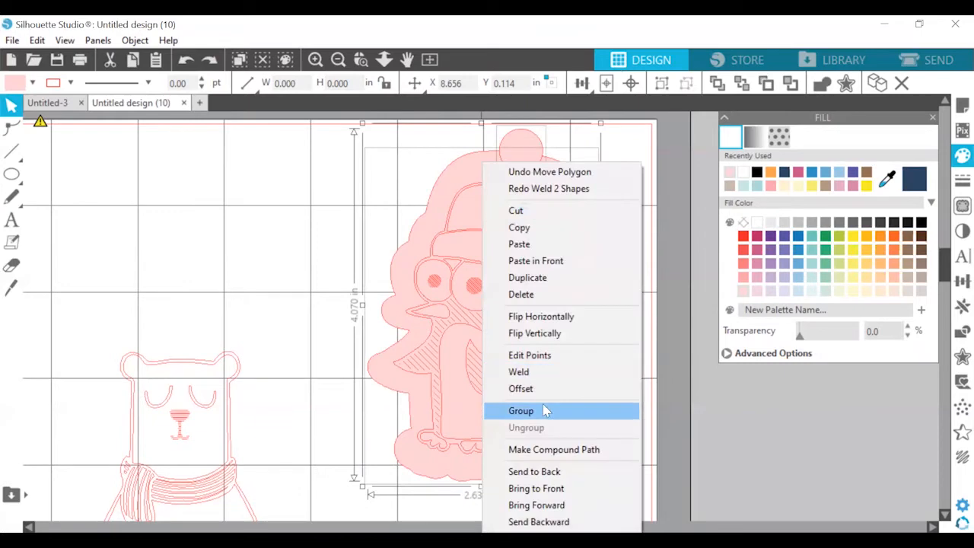
pyautogui.click(554, 372)
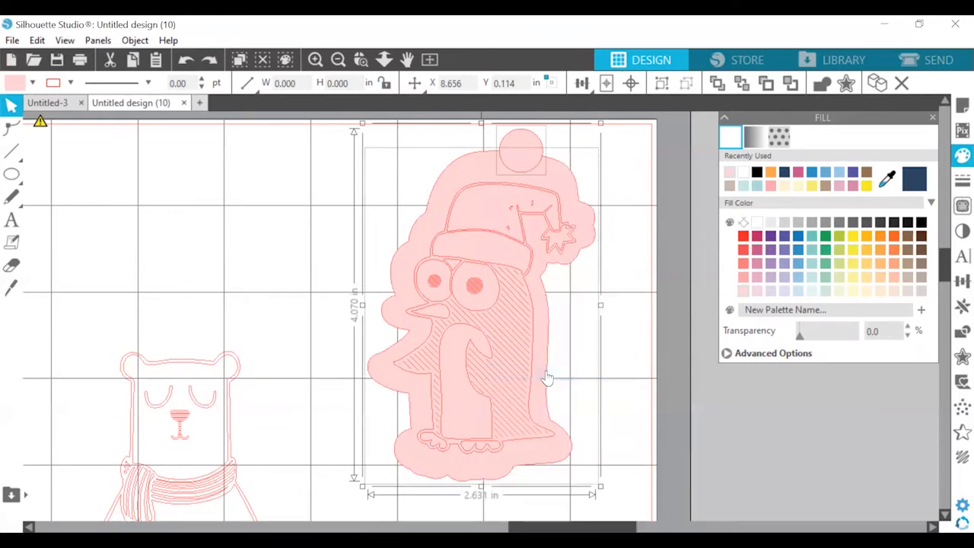
pyautogui.click(767, 84)
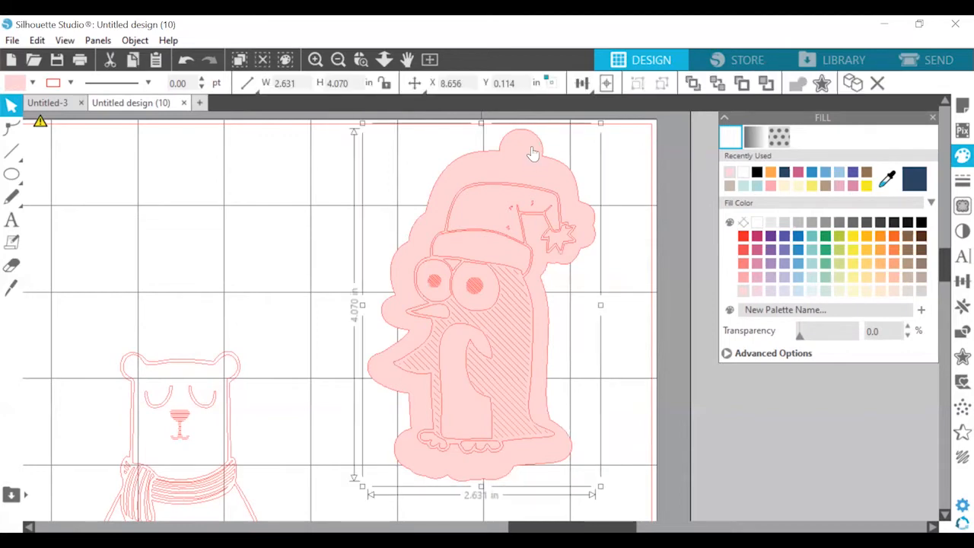
# Draw a hole circle about 0.22 in across and centre it in the ornament's hanging tab
pyautogui.click(11, 173)
pyautogui.moveTo(510, 140)
pyautogui.mouseDown()
pyautogui.moveTo(536, 164)
pyautogui.moveTo(530, 147)
pyautogui.mouseUp()
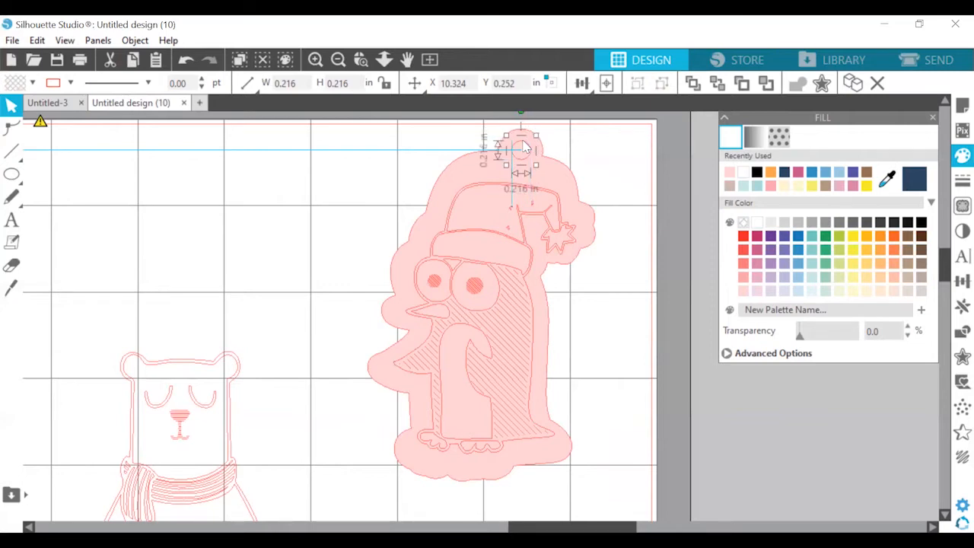
pyautogui.click(586, 153)
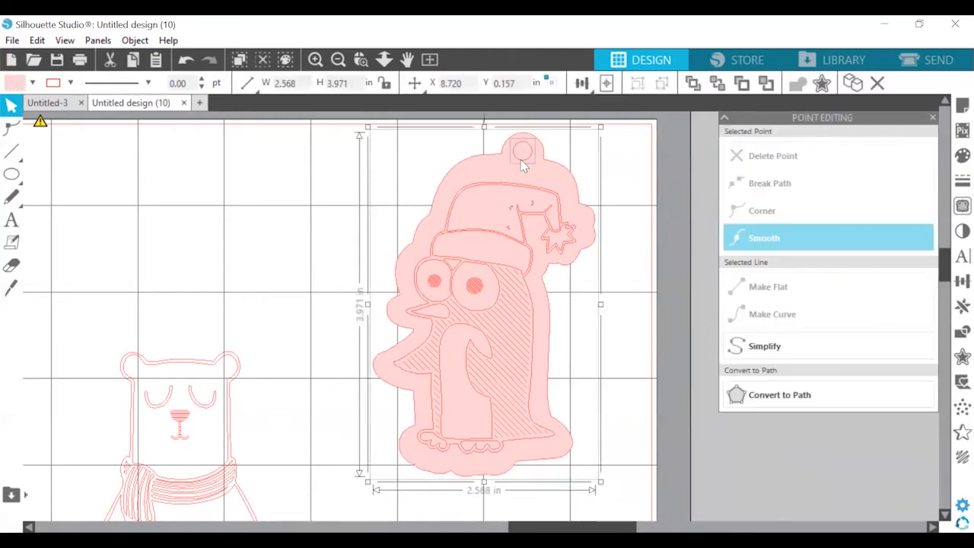
# Make a compound path from the penguin's ornament shape and its hole circle, and send it behind the penguin
pyautogui.rightClick(520, 159)
pyautogui.click(578, 448)
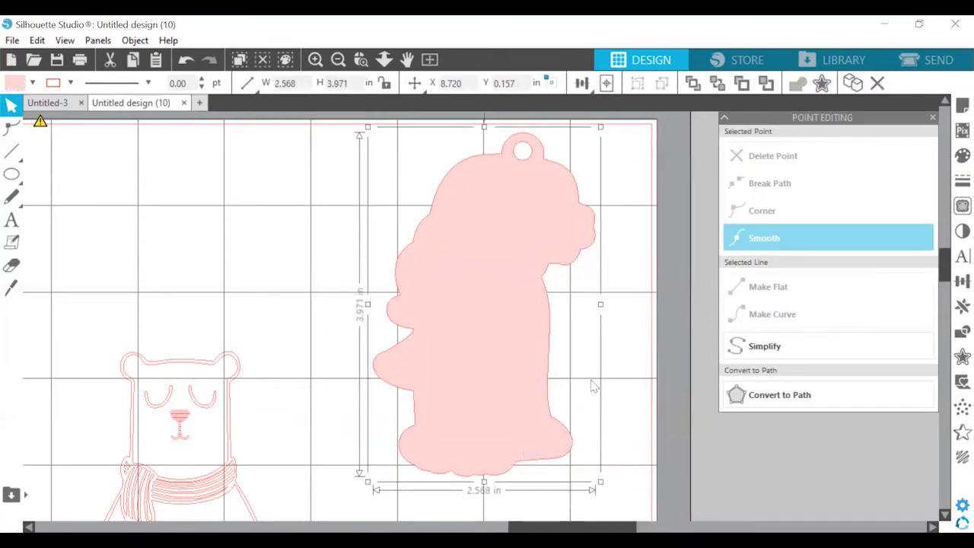
pyautogui.click(766, 84)
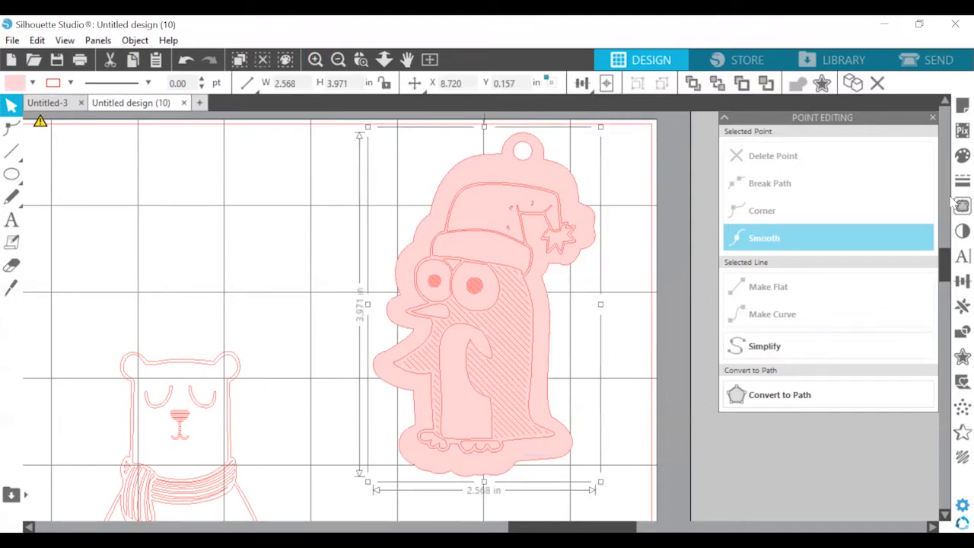
# Remove the ornament shape's fill and group the penguin drawing with its outline
pyautogui.click(963, 154)
pyautogui.click(609, 140)
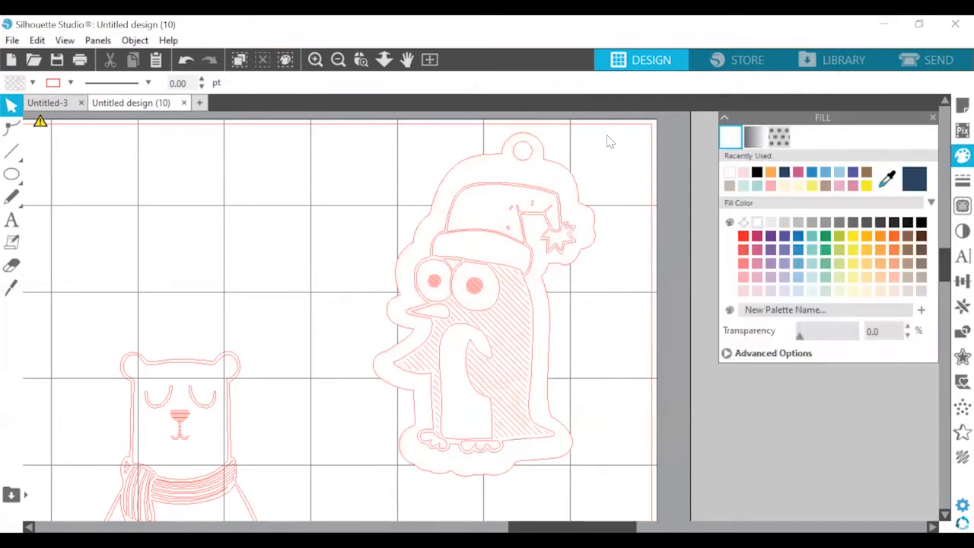
pyautogui.moveTo(620, 331); pyautogui.dragTo(572, 462)
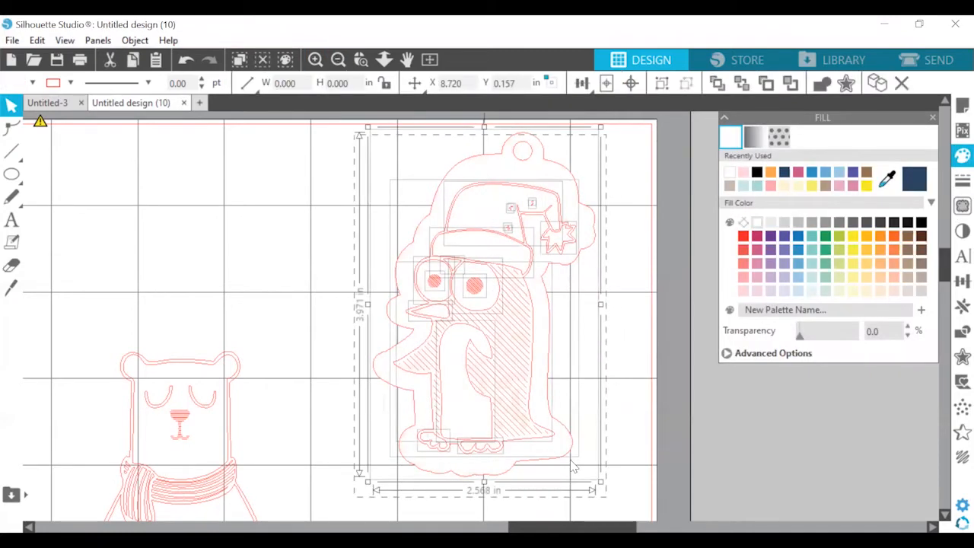
pyautogui.rightClick(404, 335)
pyautogui.click(472, 394)
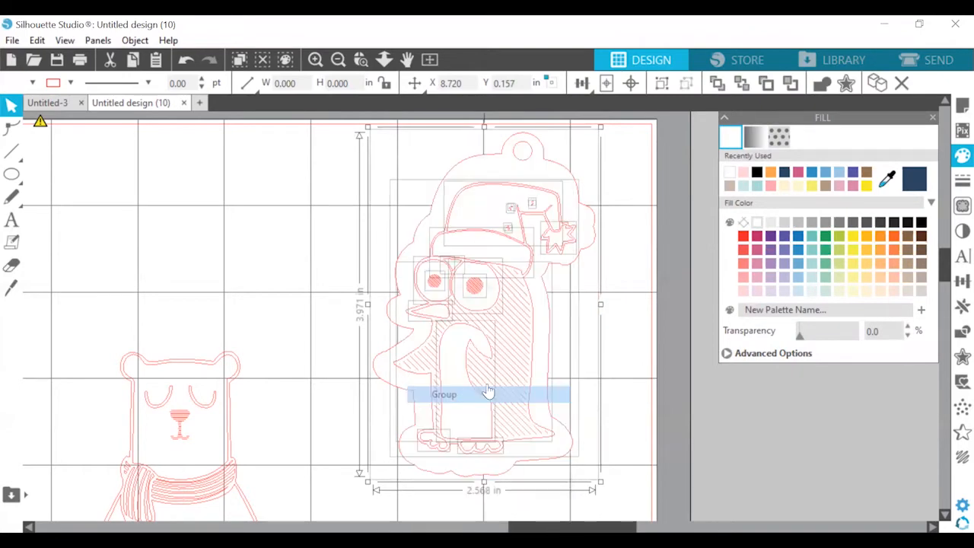
pyautogui.click(593, 327)
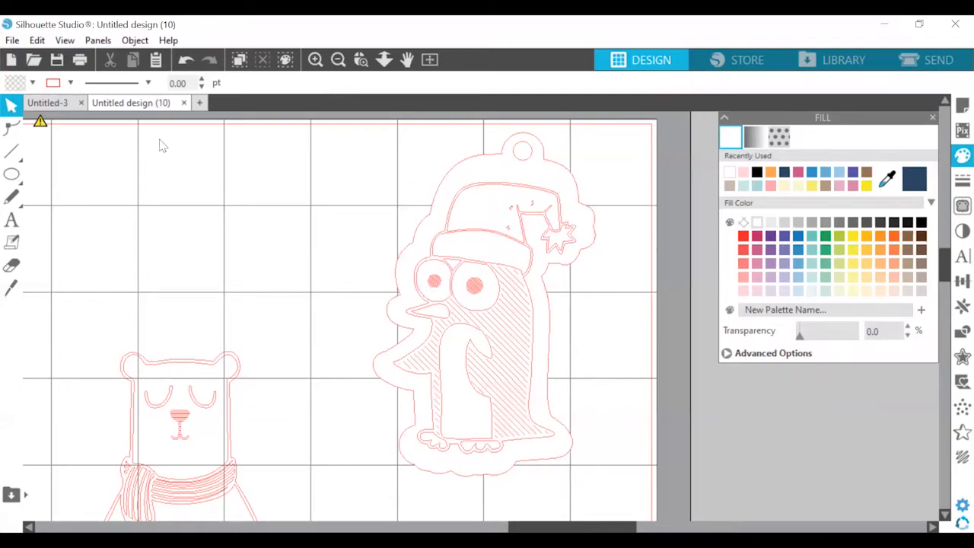
# Offset the standing reindeer outward by 0.200 in with rounded corners
pyautogui.doubleClick(338, 60)
pyautogui.scroll(-2, 445, 300)
pyautogui.scroll(-2, 445, 300)
pyautogui.hscroll(-3, 445, 300)
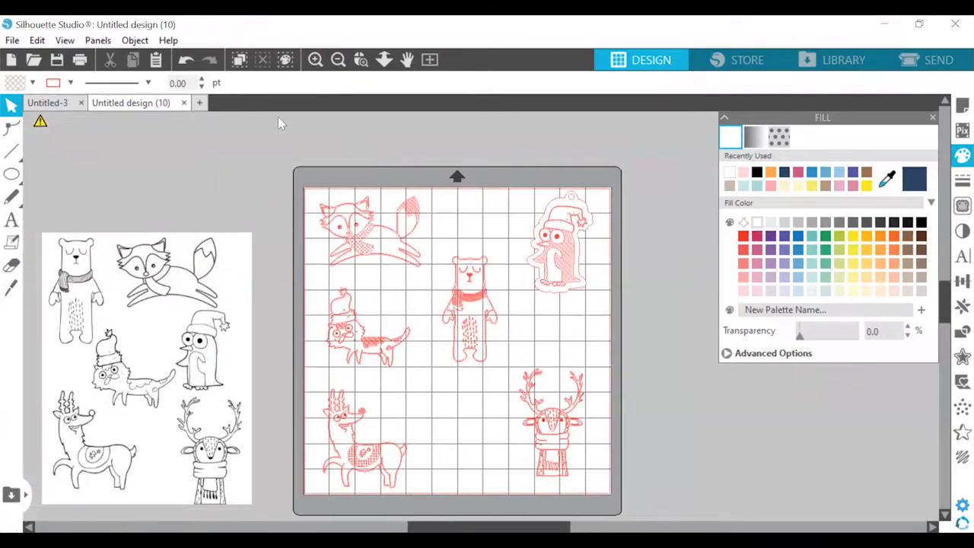
pyautogui.click(316, 60)
pyautogui.scroll(1, 592, 219)
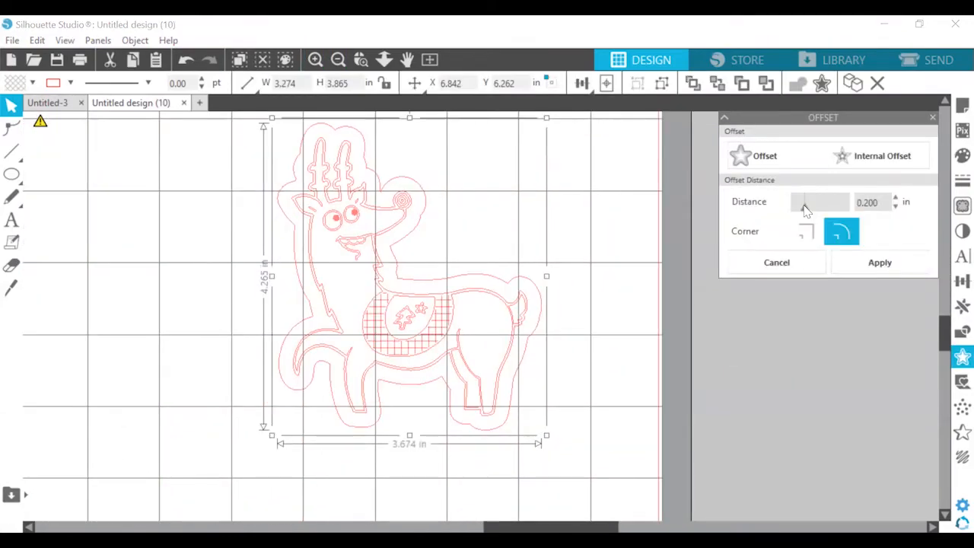
pyautogui.click(879, 261)
# Draw a tab circle about 0.47 in across and place it over the offset outline on the reindeer's back
pyautogui.click(11, 174)
pyautogui.moveTo(301, 181)
pyautogui.mouseDown()
pyautogui.moveTo(314, 219)
pyautogui.moveTo(332, 213)
pyautogui.mouseUp()
pyautogui.moveTo(324, 195); pyautogui.dragTo(452, 344)
pyautogui.click(463, 338)
pyautogui.click(459, 344)
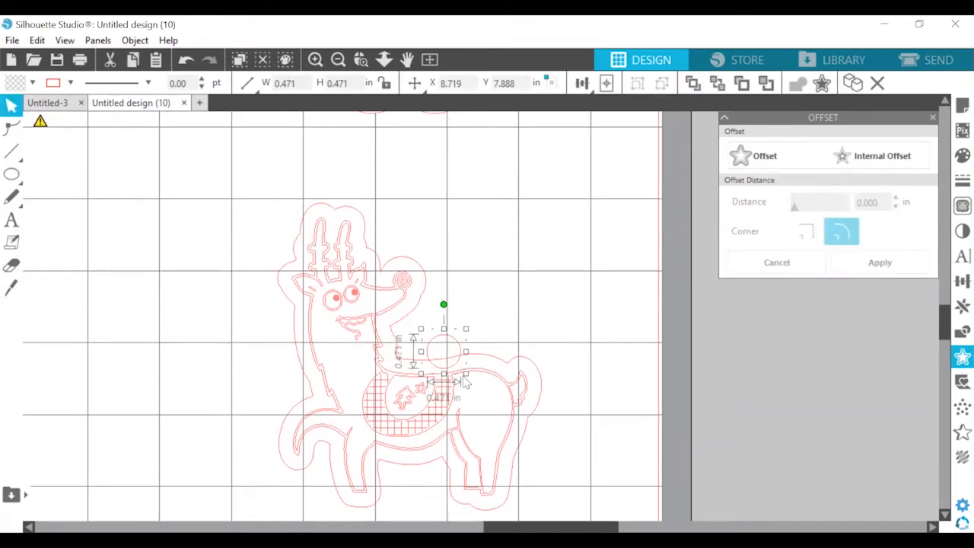
# Fill the tab circle and the reindeer's offset outline with the palest pink and weld them into one shape
pyautogui.keyDown('shift'); pyautogui.click(279, 451); pyautogui.keyUp('shift')
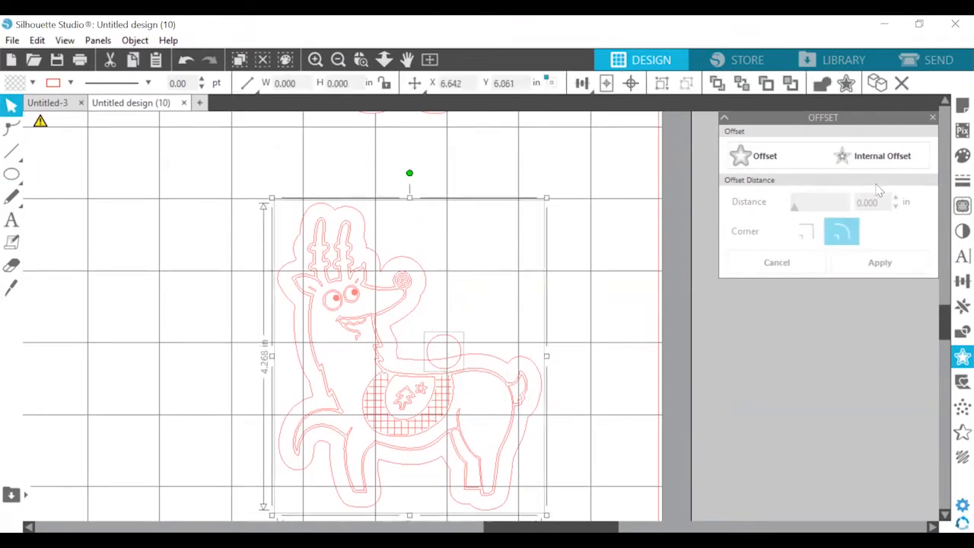
pyautogui.click(963, 155)
pyautogui.click(743, 291)
pyautogui.rightClick(435, 353)
pyautogui.click(487, 380)
# Move the pink ornament shape aside and group the separate parts of the reindeer drawing
pyautogui.moveTo(509, 370); pyautogui.dragTo(801, 264)
pyautogui.moveTo(560, 183); pyautogui.dragTo(262, 510)
pyautogui.rightClick(400, 348)
pyautogui.click(435, 293)
# Position the reindeer drawing over its pink ornament shape and bring it to the front
pyautogui.moveTo(411, 377); pyautogui.dragTo(269, 386)
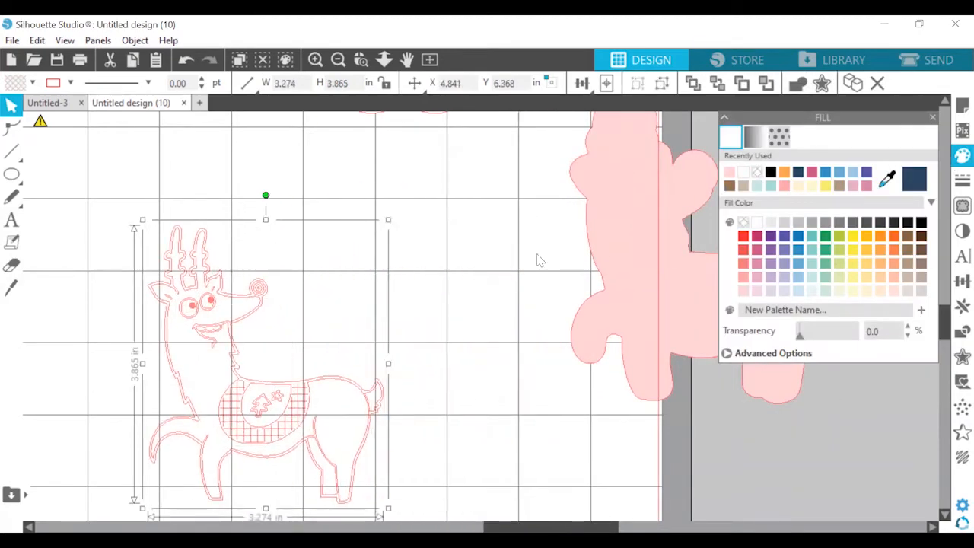
pyautogui.moveTo(632, 244); pyautogui.dragTo(403, 280)
pyautogui.moveTo(251, 308); pyautogui.dragTo(445, 220)
pyautogui.click(693, 83)
pyautogui.click(255, 305)
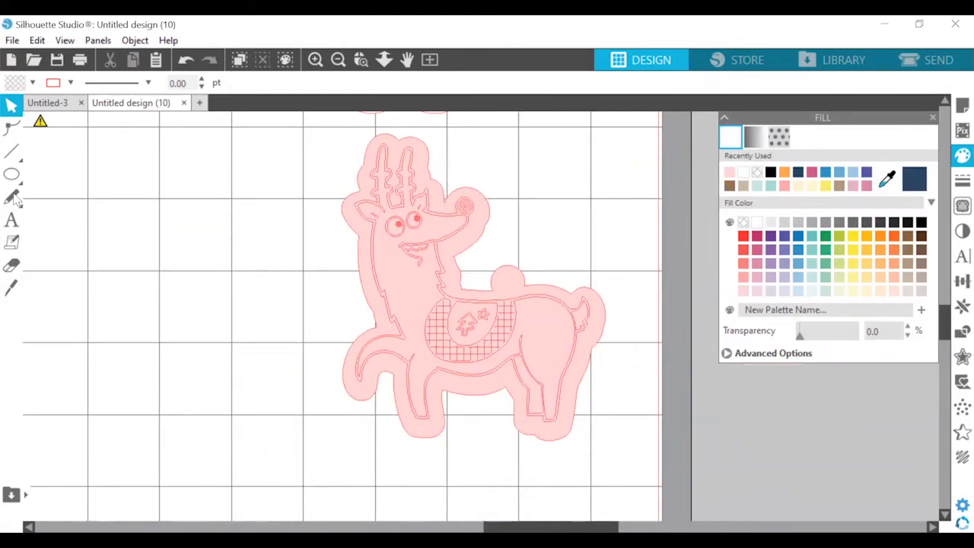
# Draw a small hole circle and centre it in the reindeer ornament's hanging tab
pyautogui.click(11, 175)
pyautogui.moveTo(216, 316)
pyautogui.mouseDown()
pyautogui.moveTo(231, 332)
pyautogui.moveTo(508, 285)
pyautogui.mouseUp()
pyautogui.click(533, 271)
pyautogui.click(509, 288)
pyautogui.click(513, 284)
# Make a compound path from the reindeer's ornament shape and hole circle, and remove its fill
pyautogui.keyDown('shift'); pyautogui.click(545, 298); pyautogui.keyUp('shift')
pyautogui.rightClick(552, 302)
pyautogui.click(638, 358)
pyautogui.click(757, 172)
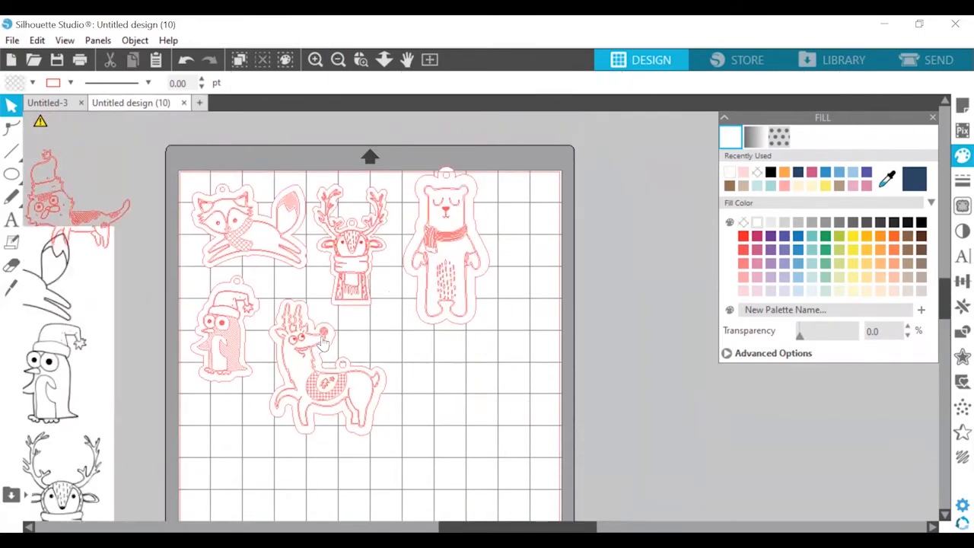
# Set the line colour of the fox and bear ornaments to brown
pyautogui.click(359, 411)
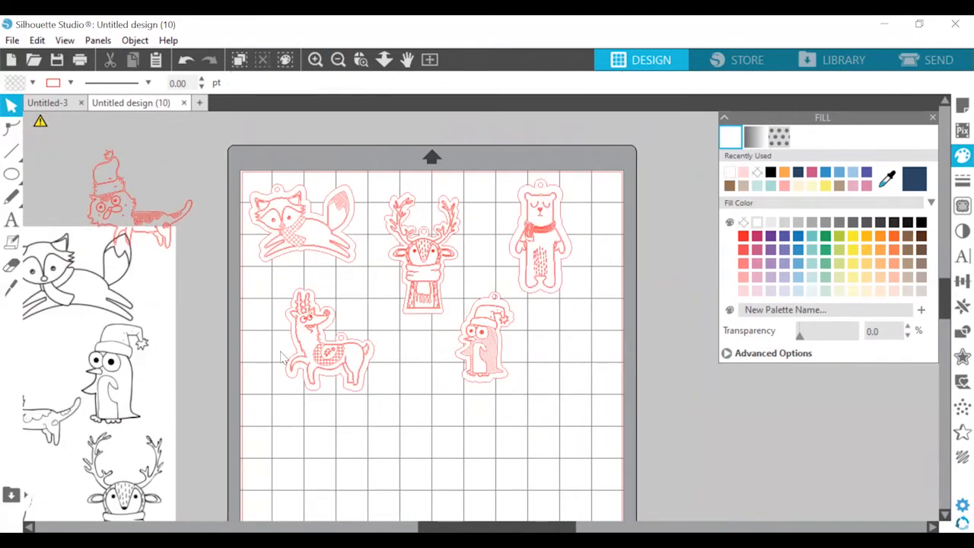
pyautogui.click(322, 207)
pyautogui.click(69, 82)
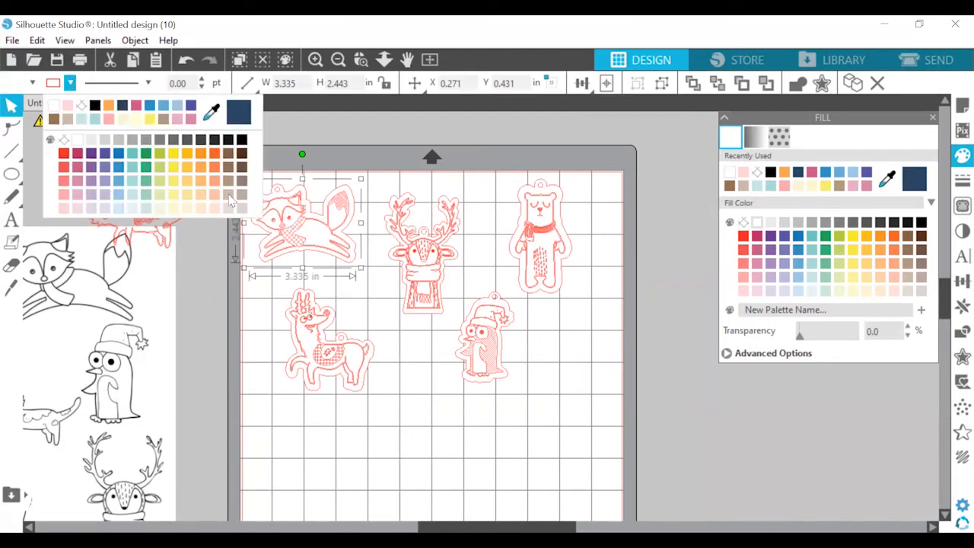
pyautogui.click(229, 195)
pyautogui.click(542, 243)
pyautogui.click(70, 82)
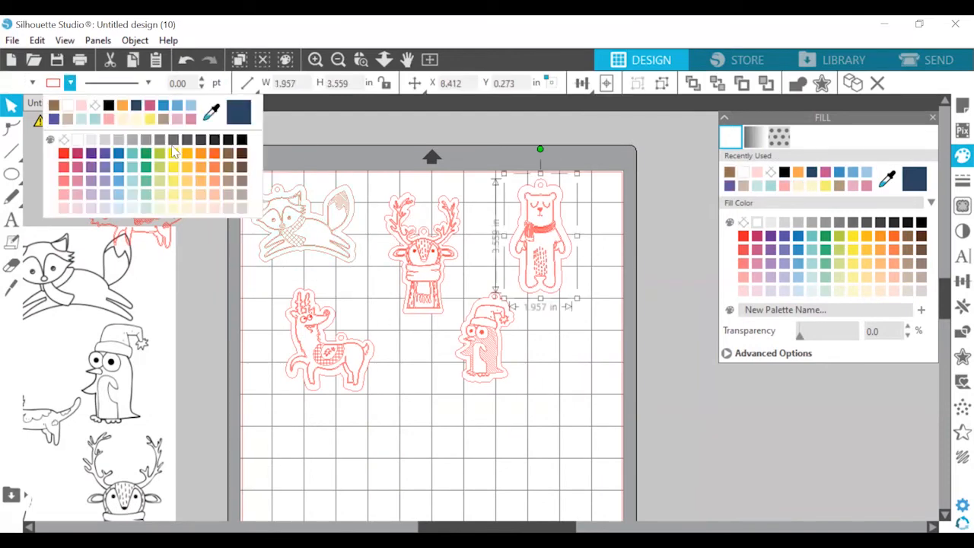
pyautogui.click(54, 105)
# Set the line colour of the penguin ornament to blue
pyautogui.click(487, 342)
pyautogui.click(69, 82)
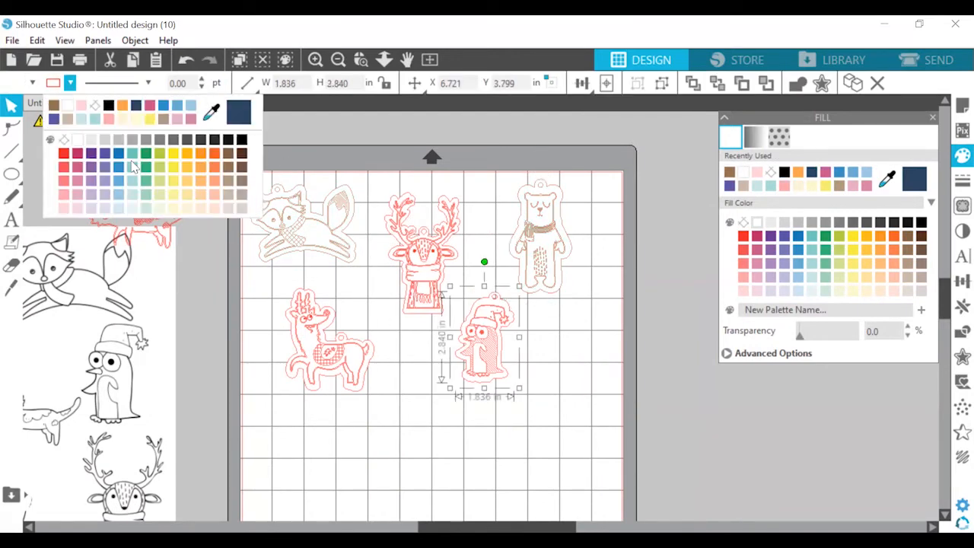
pyautogui.click(309, 304)
pyautogui.click(69, 82)
pyautogui.click(473, 336)
pyautogui.click(69, 82)
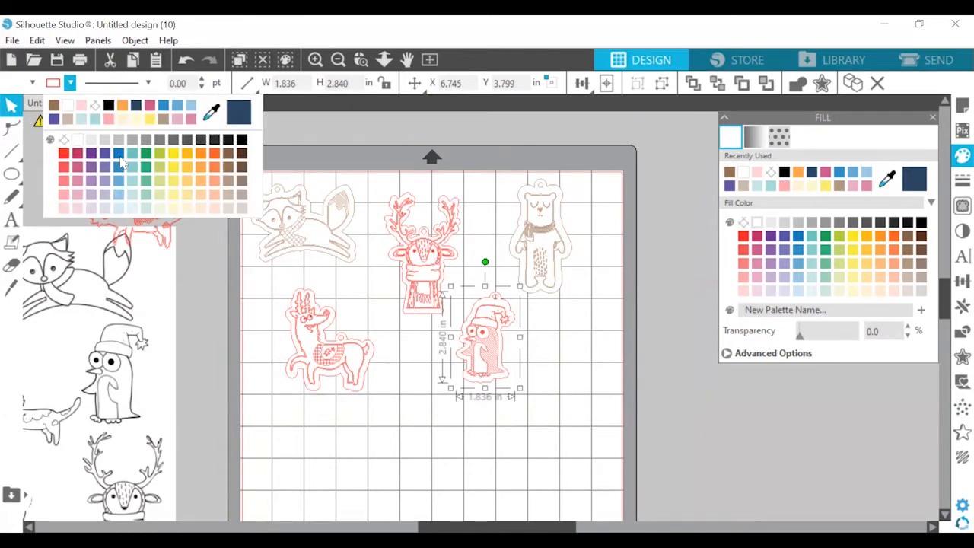
pyautogui.click(119, 159)
# Set the line colour of the scarfed deer ornament to green and the standing reindeer ornament to purple
pyautogui.click(424, 251)
pyautogui.click(69, 82)
pyautogui.click(146, 156)
pyautogui.click(563, 323)
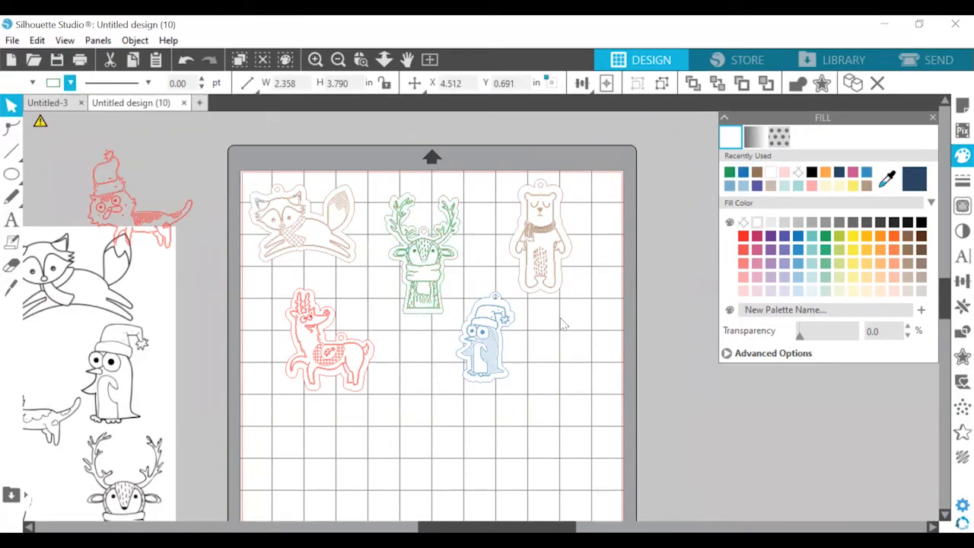
pyautogui.click(309, 320)
pyautogui.click(70, 82)
pyautogui.click(94, 156)
pyautogui.click(541, 268)
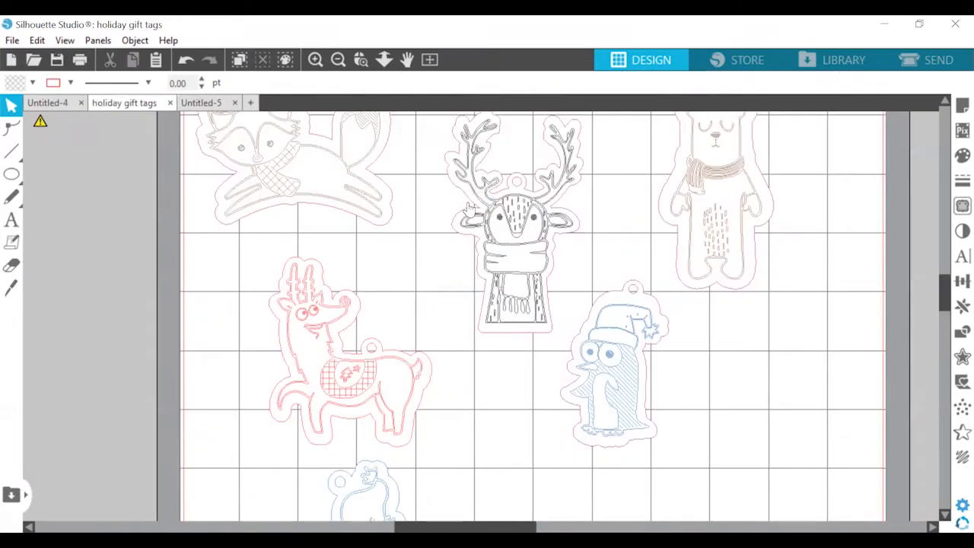
# In the holiday gift tags design, ungroup the reindeer ornament and check the line colour of its offset outline
pyautogui.rightClick(354, 361)
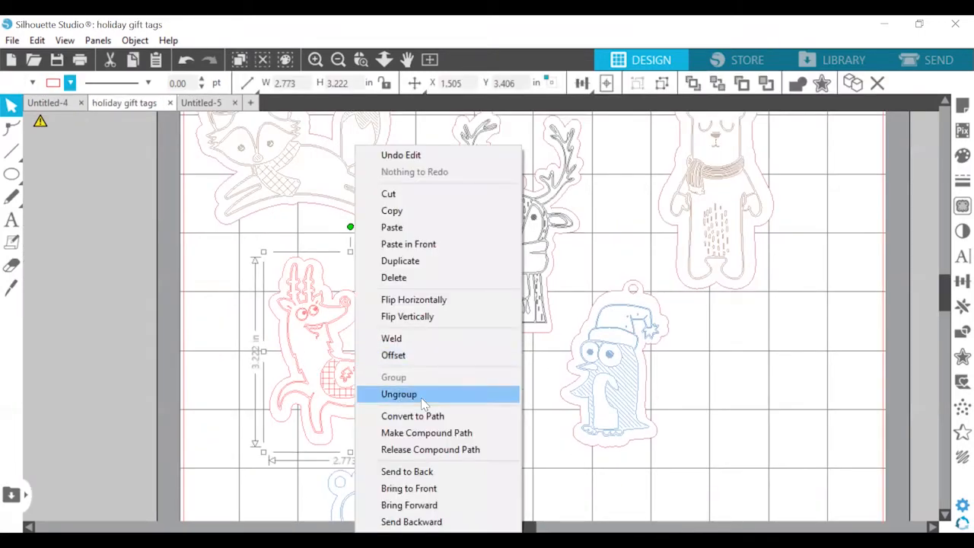
pyautogui.click(415, 394)
pyautogui.click(417, 443)
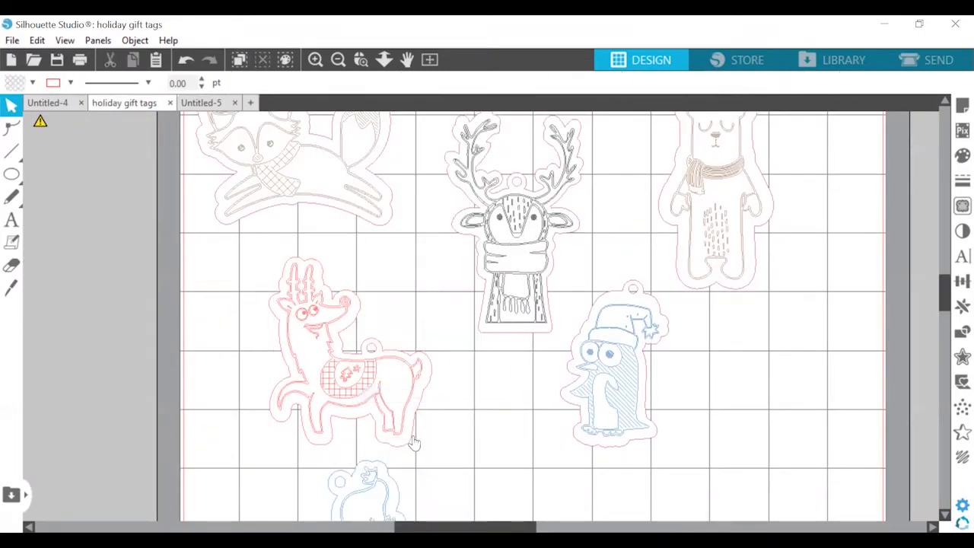
pyautogui.click(415, 443)
pyautogui.click(472, 467)
pyautogui.click(396, 449)
pyautogui.click(71, 82)
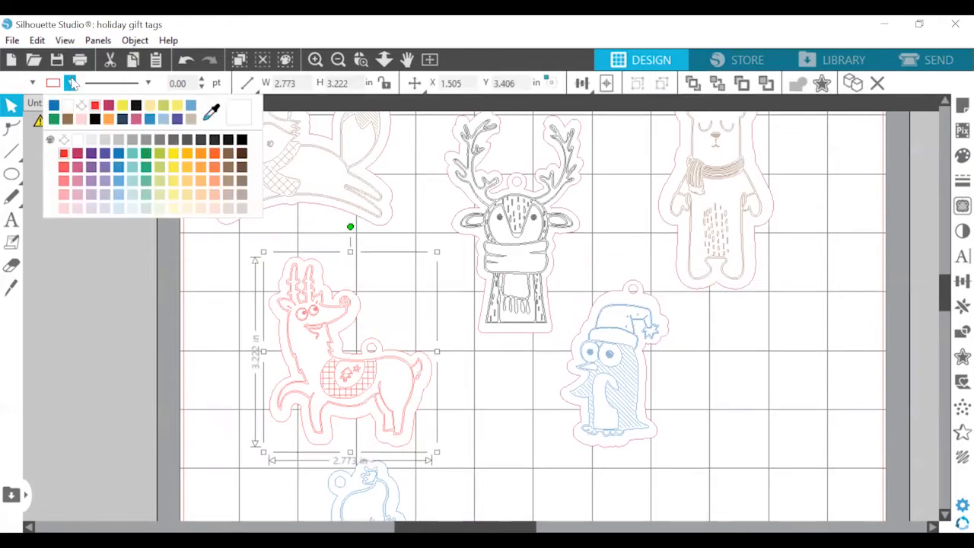
pyautogui.click(468, 452)
# Set the line colour of the cat ornament's offset outline to crimson
pyautogui.scroll(-5, 442, 403)
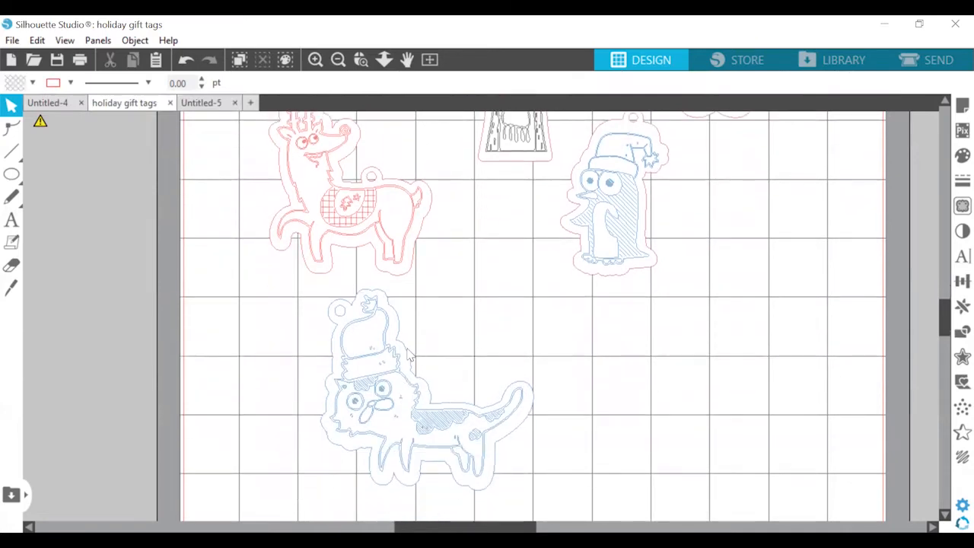
pyautogui.click(408, 353)
pyautogui.click(70, 82)
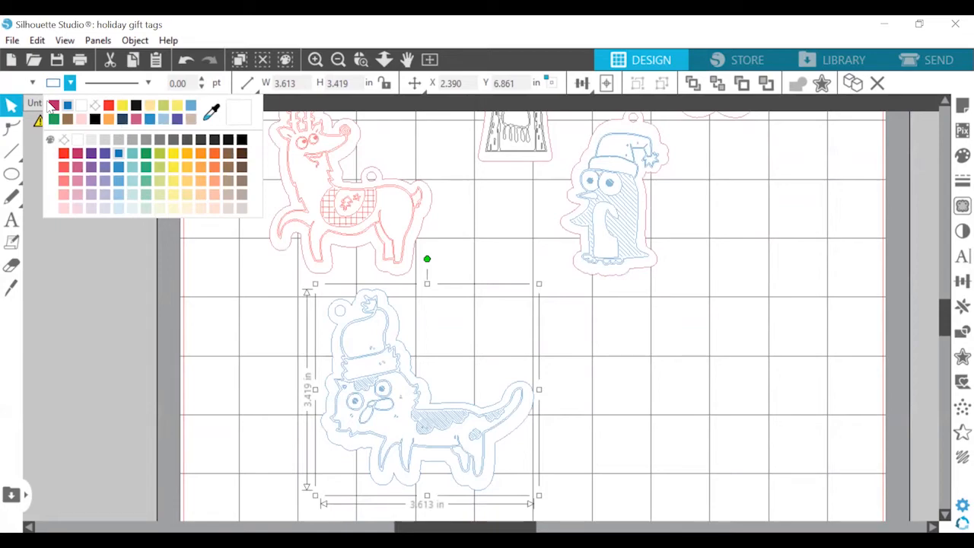
pyautogui.click(52, 105)
pyautogui.click(70, 82)
pyautogui.click(67, 107)
pyautogui.click(510, 435)
# Move the reindeer, bear and scarfed deer ornaments off the mat, keeping only the blue cat and penguin on it
pyautogui.scroll(3, 511, 437)
pyautogui.click(339, 61)
pyautogui.scroll(2, 525, 369)
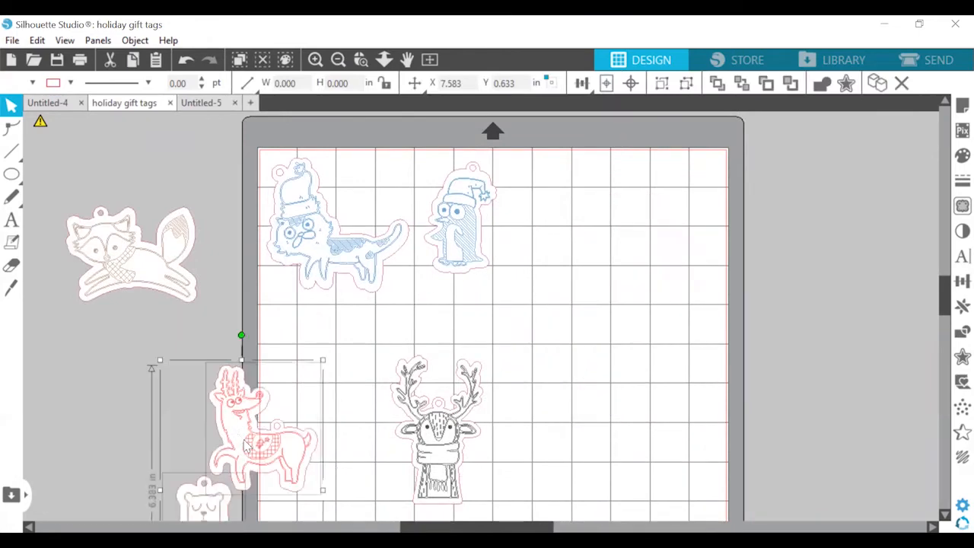
pyautogui.moveTo(239, 424); pyautogui.dragTo(98, 381)
pyautogui.moveTo(441, 411); pyautogui.dragTo(4, 266)
pyautogui.click(424, 302)
# Duplicate the penguin ornament three times in a row to its right across the mat
pyautogui.click(388, 250)
pyautogui.click(457, 214)
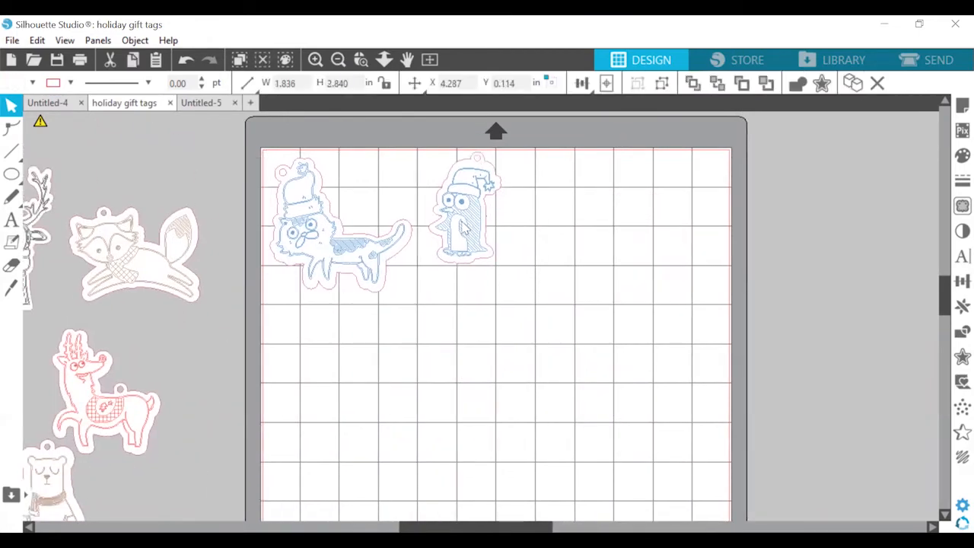
pyautogui.rightClick(461, 216)
pyautogui.click(448, 411)
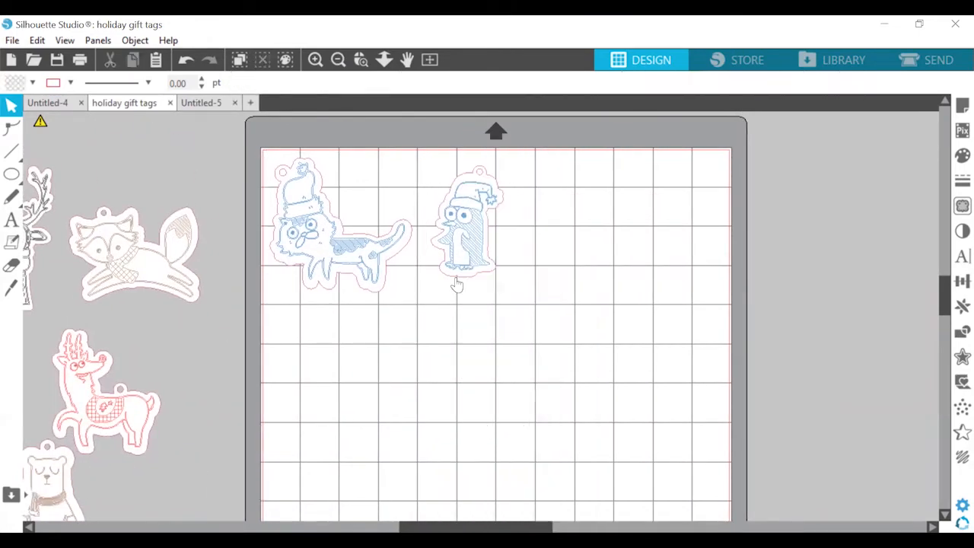
pyautogui.click(457, 278)
pyautogui.hotkey('ctrl', 'Right')
pyautogui.hotkey('ctrl', 'Right')
pyautogui.hotkey('ctrl', 'Right')
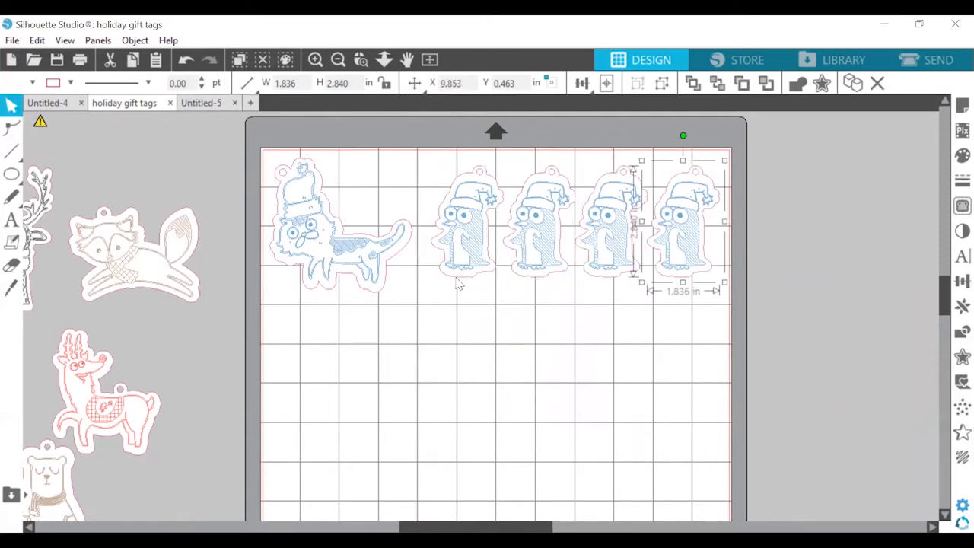
# Delete the three extra penguin copies from the mat
pyautogui.click(537, 365)
pyautogui.moveTo(500, 143); pyautogui.dragTo(752, 281)
pyautogui.press('Delete')
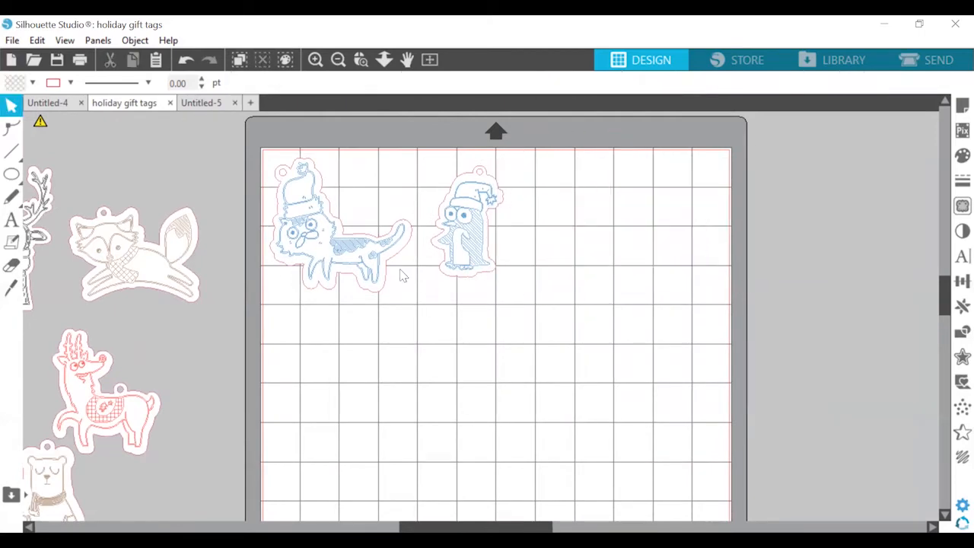
# Nudge the cat and penguin ornaments closer together near the mat's upper-left corner
pyautogui.moveTo(379, 252); pyautogui.dragTo(381, 255)
pyautogui.moveTo(450, 251)
pyautogui.mouseDown()
pyautogui.moveTo(447, 235)
pyautogui.moveTo(442, 242)
pyautogui.mouseUp()
pyautogui.click(558, 242)
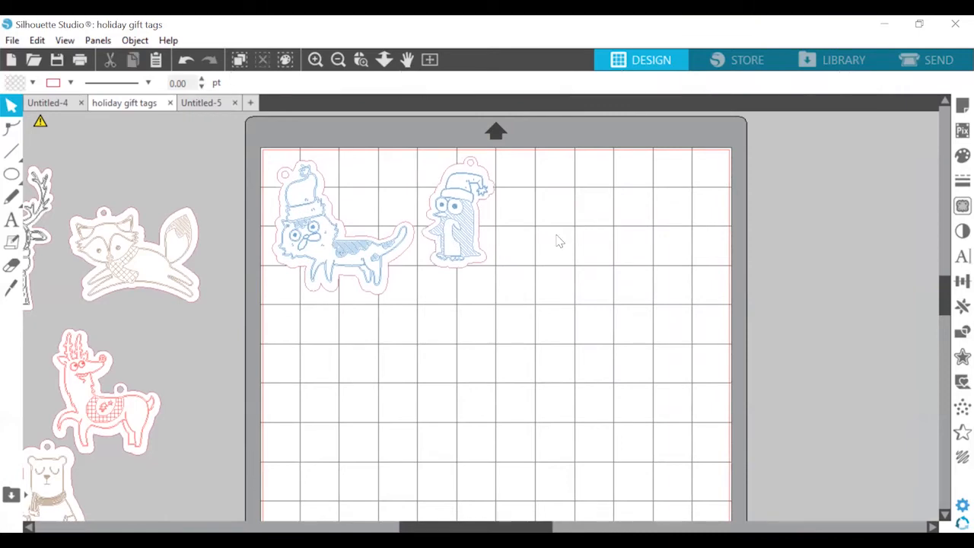
# Open the send setup by line colour and leave the red and crimson lines turned off
pyautogui.click(927, 59)
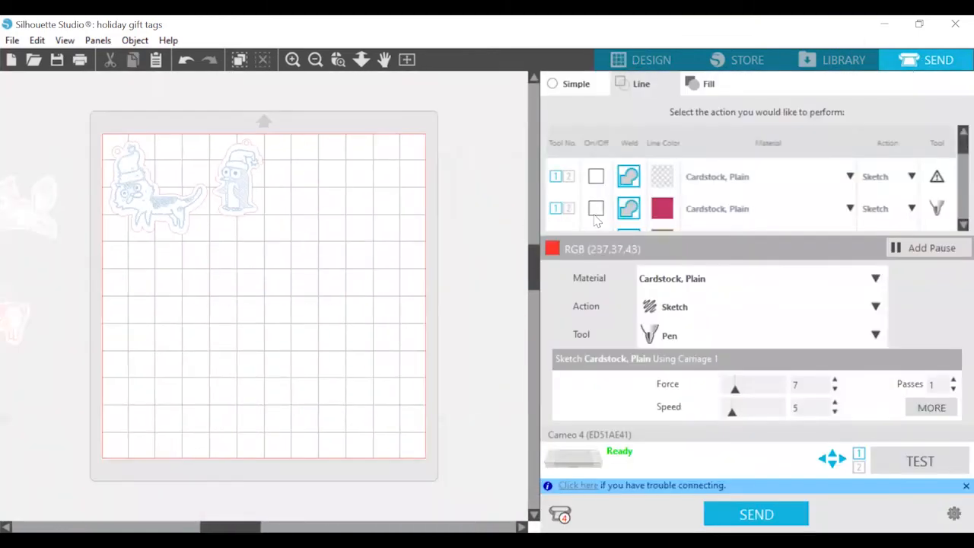
pyautogui.scroll(-3, 639, 199)
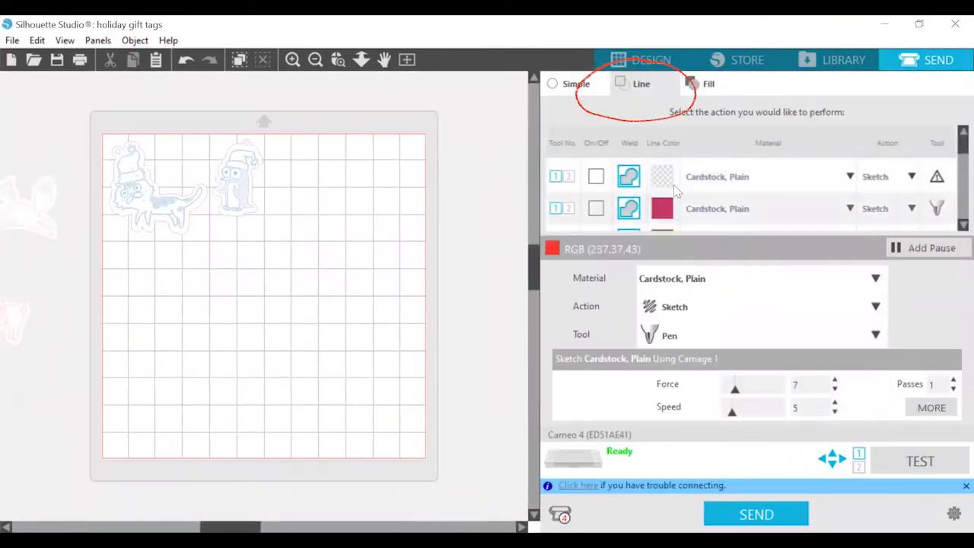
pyautogui.click(596, 215)
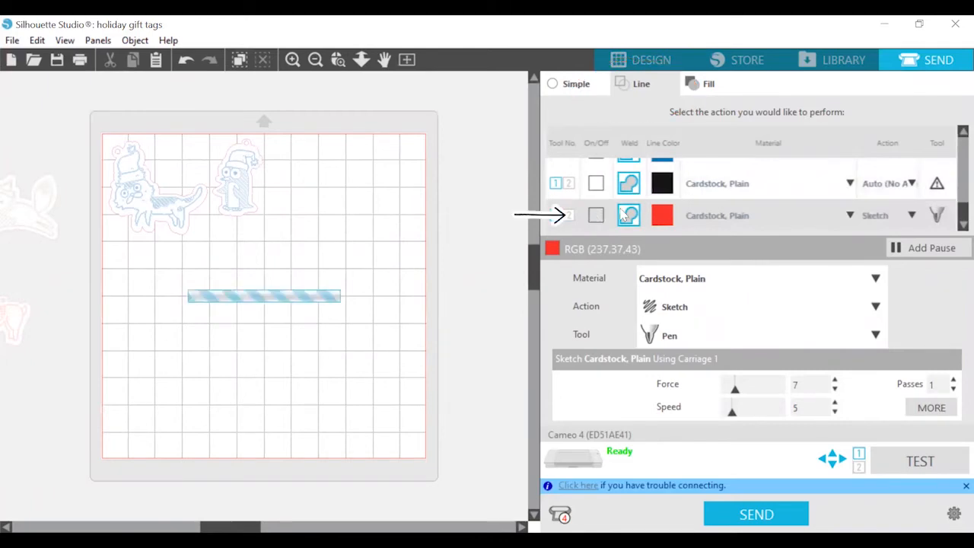
pyautogui.scroll(1, 628, 220)
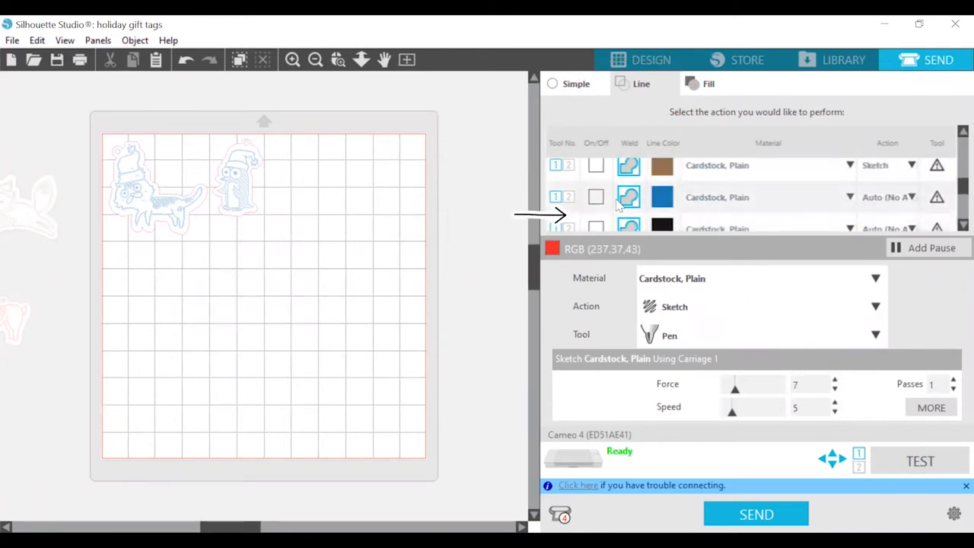
pyautogui.scroll(-2, 626, 214)
pyautogui.click(596, 210)
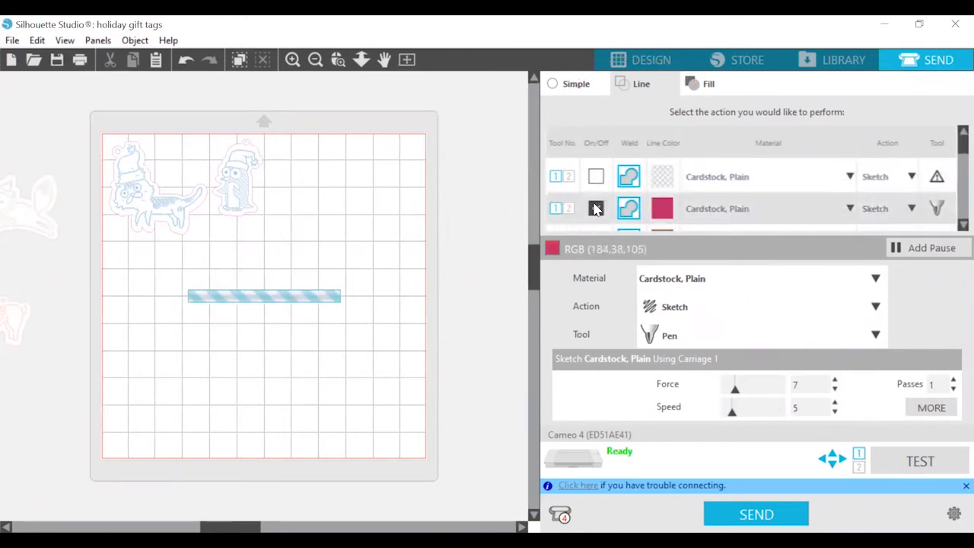
pyautogui.scroll(2, 598, 210)
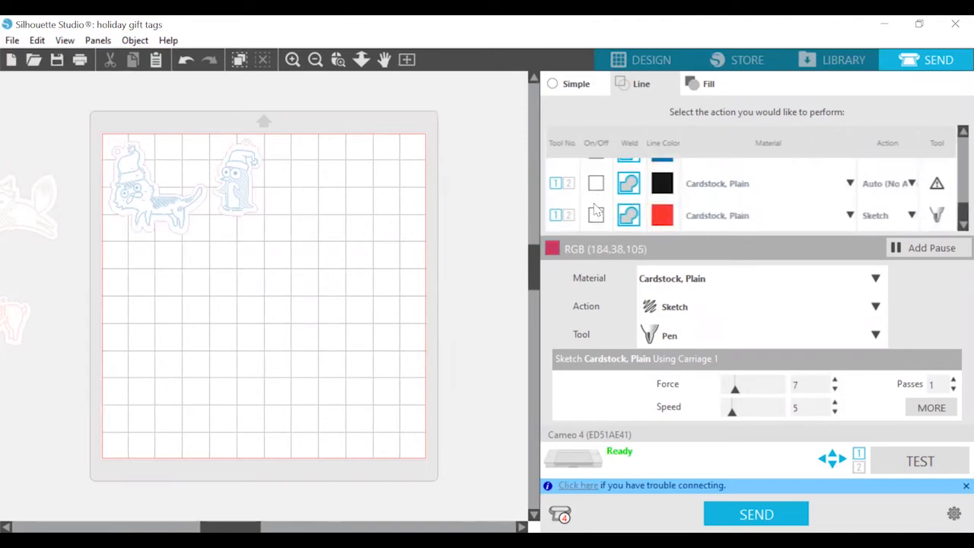
# Enable the blue lines for pen sketching on plain cardstock and set their force to 4
pyautogui.click(601, 162)
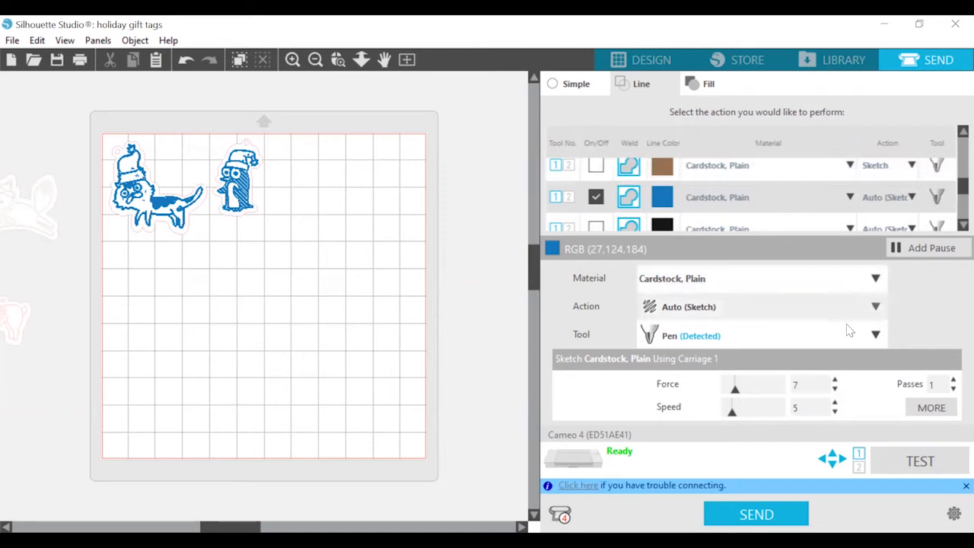
pyautogui.click(835, 390)
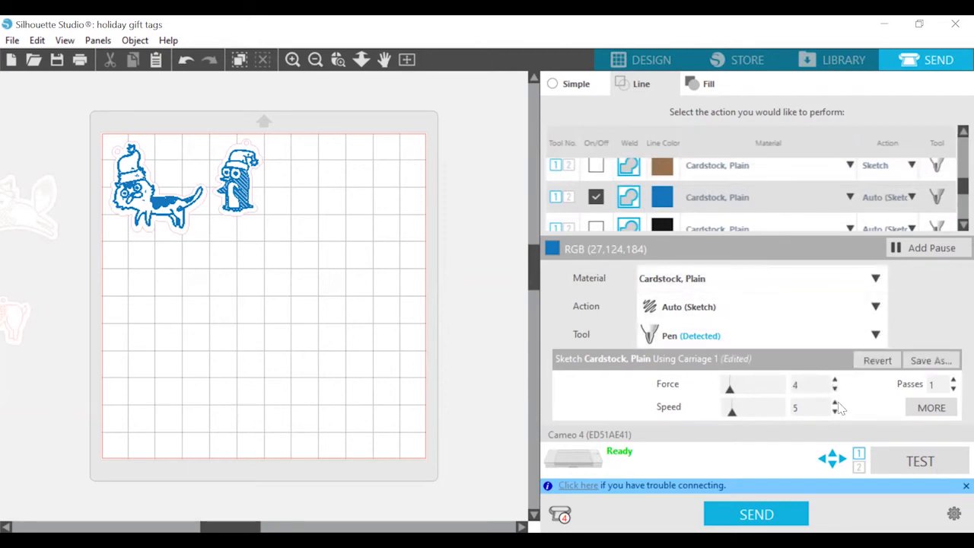